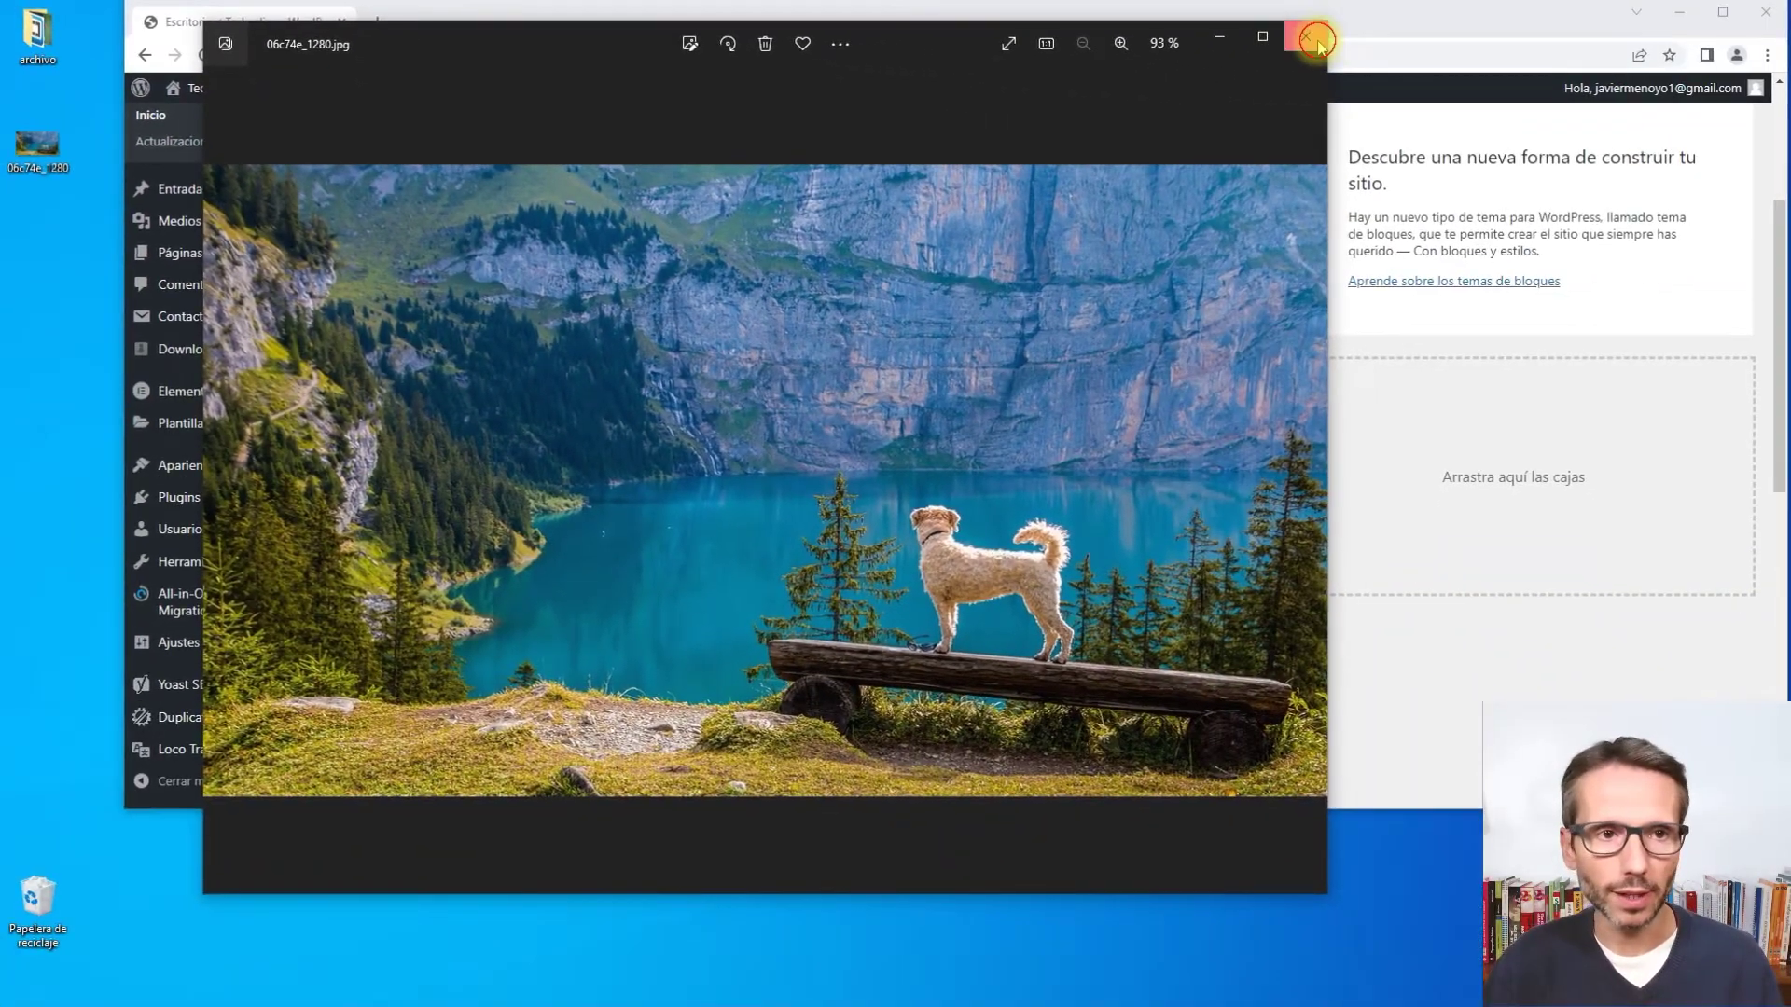
Close the photo preview and rename the desktop image 06c74e_1280 as excursion-lago-alpes.
left_click(1306, 37)
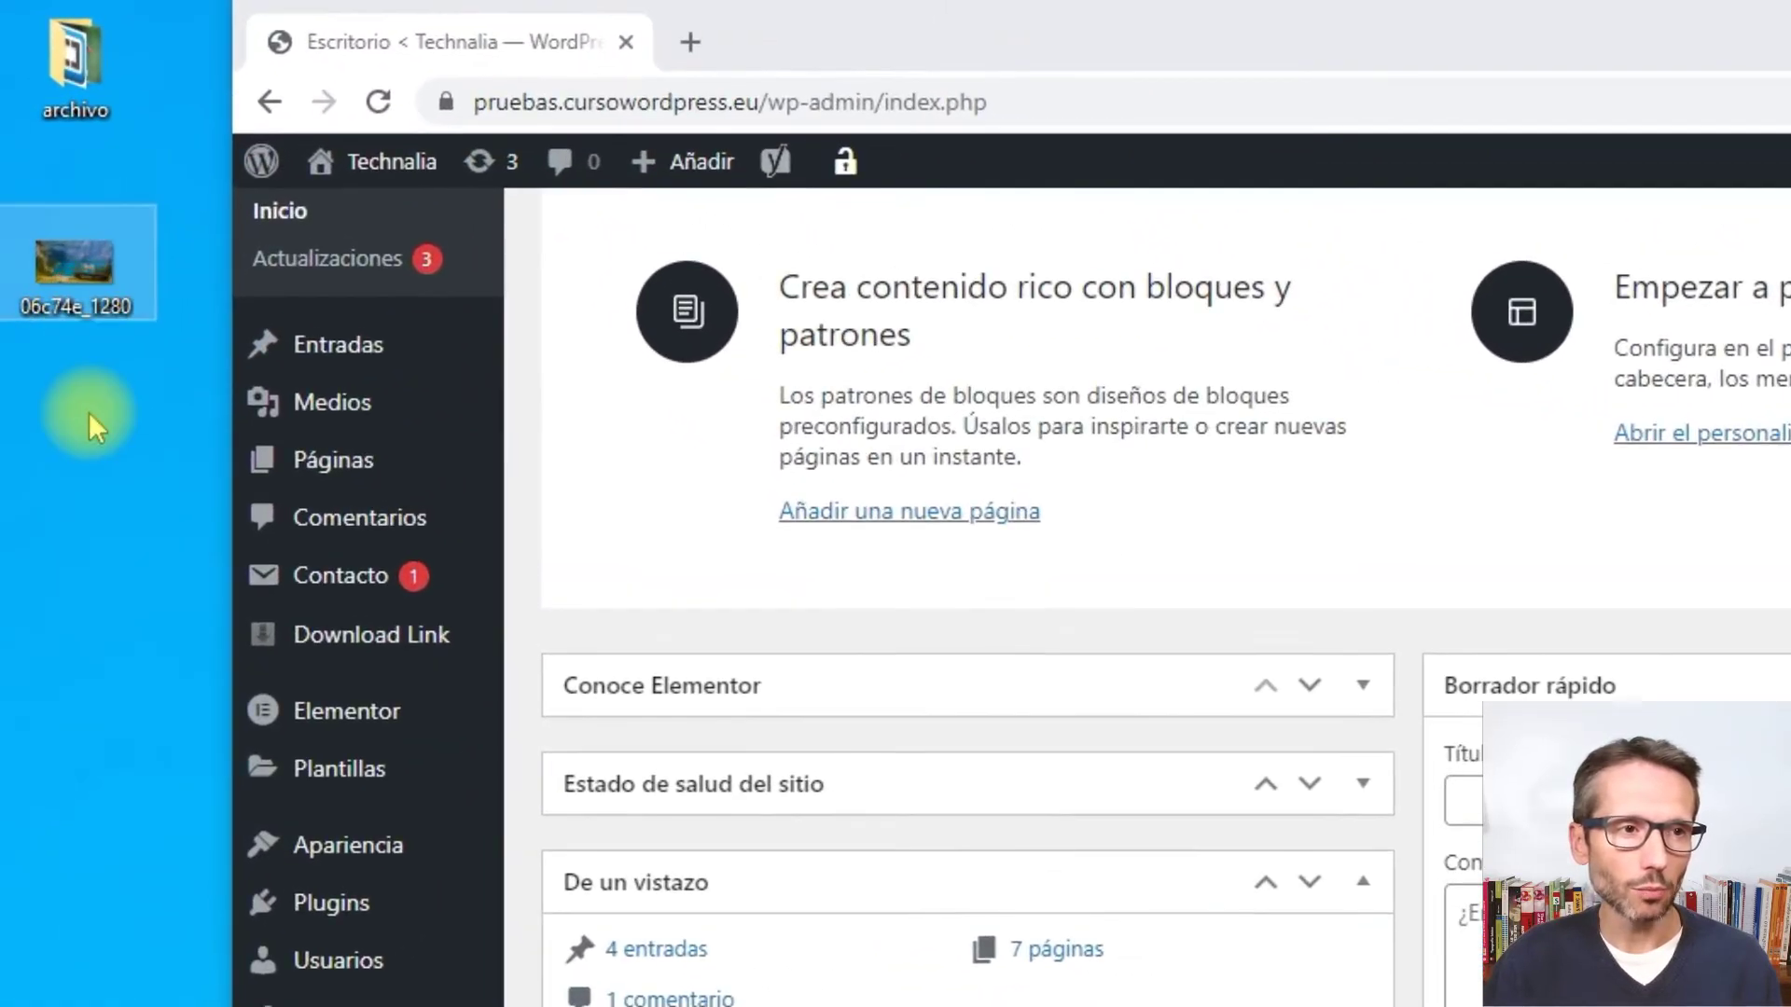
key("F2")
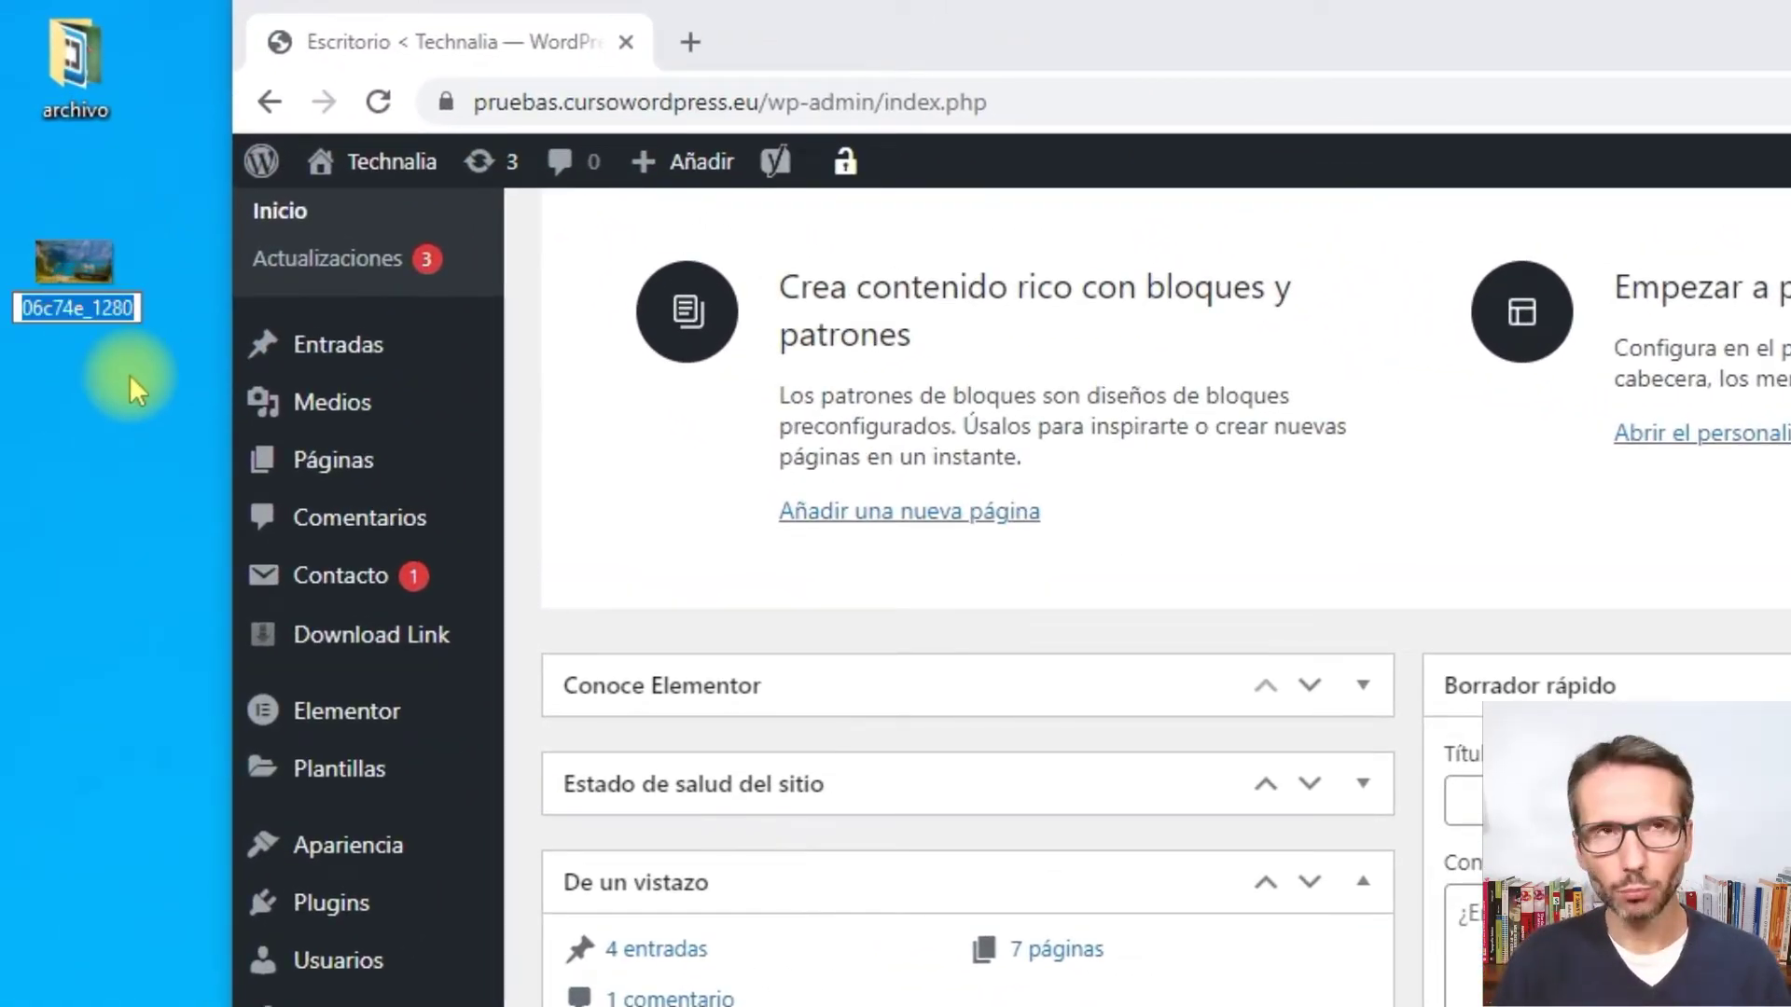
type("excursi")
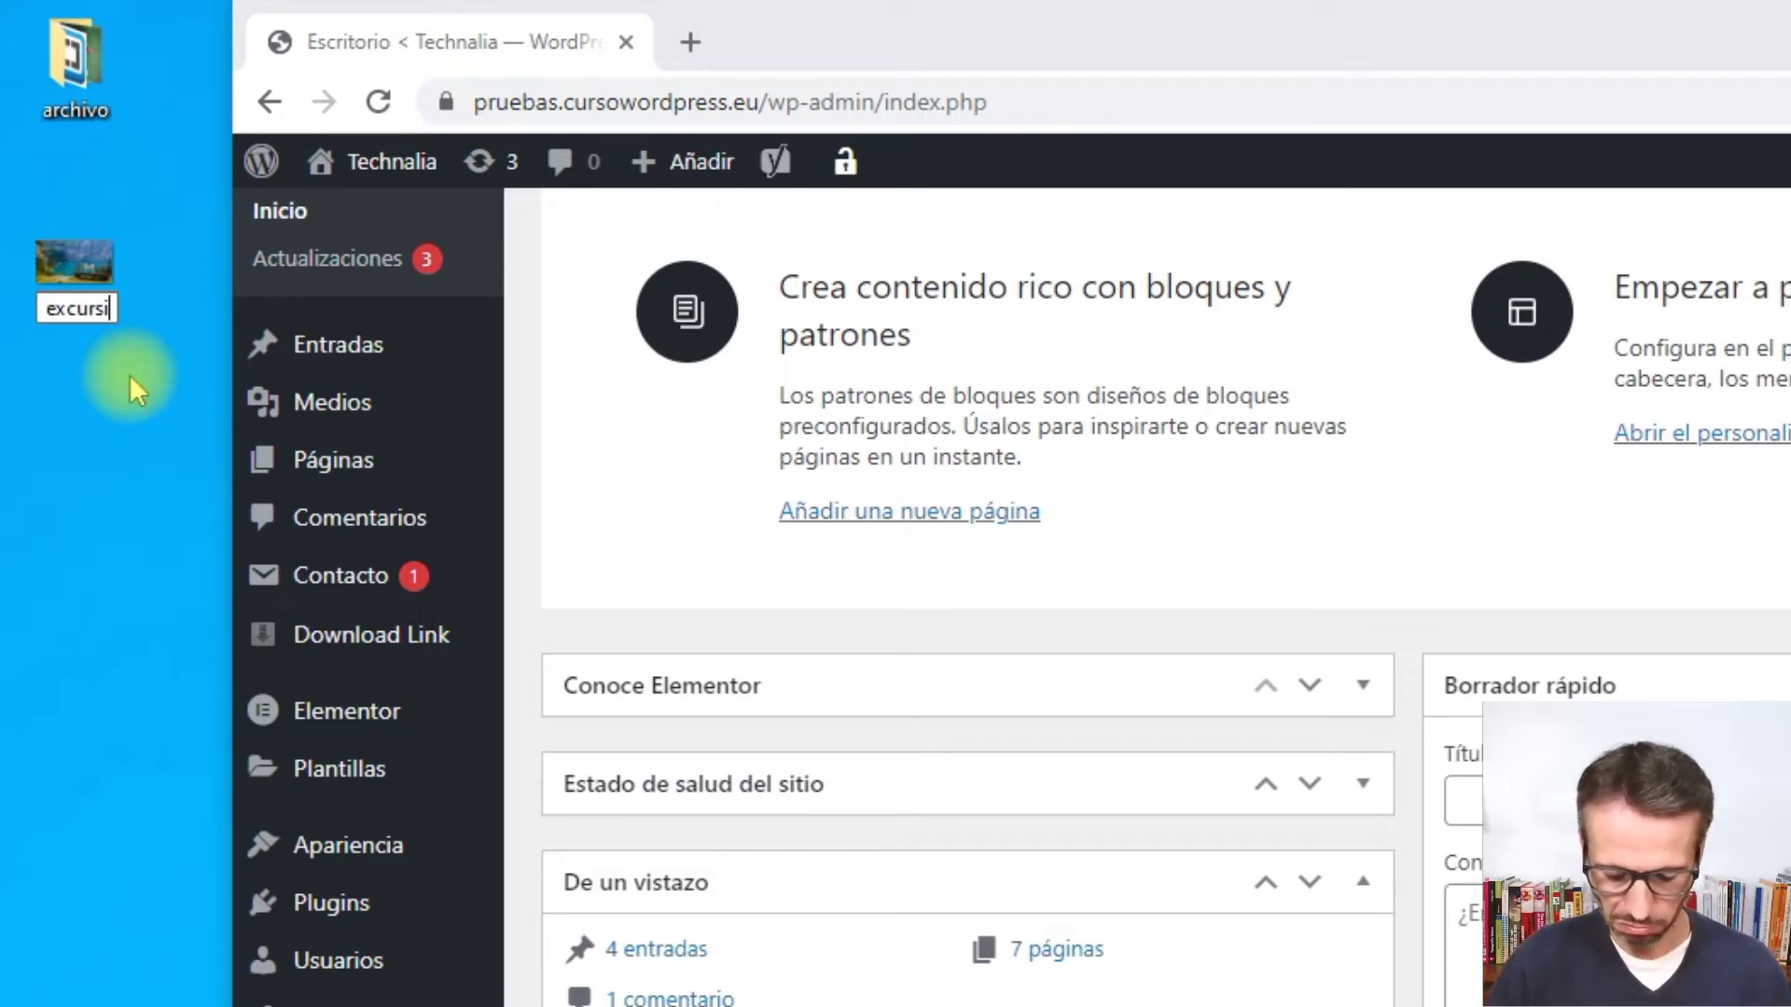
type("on-")
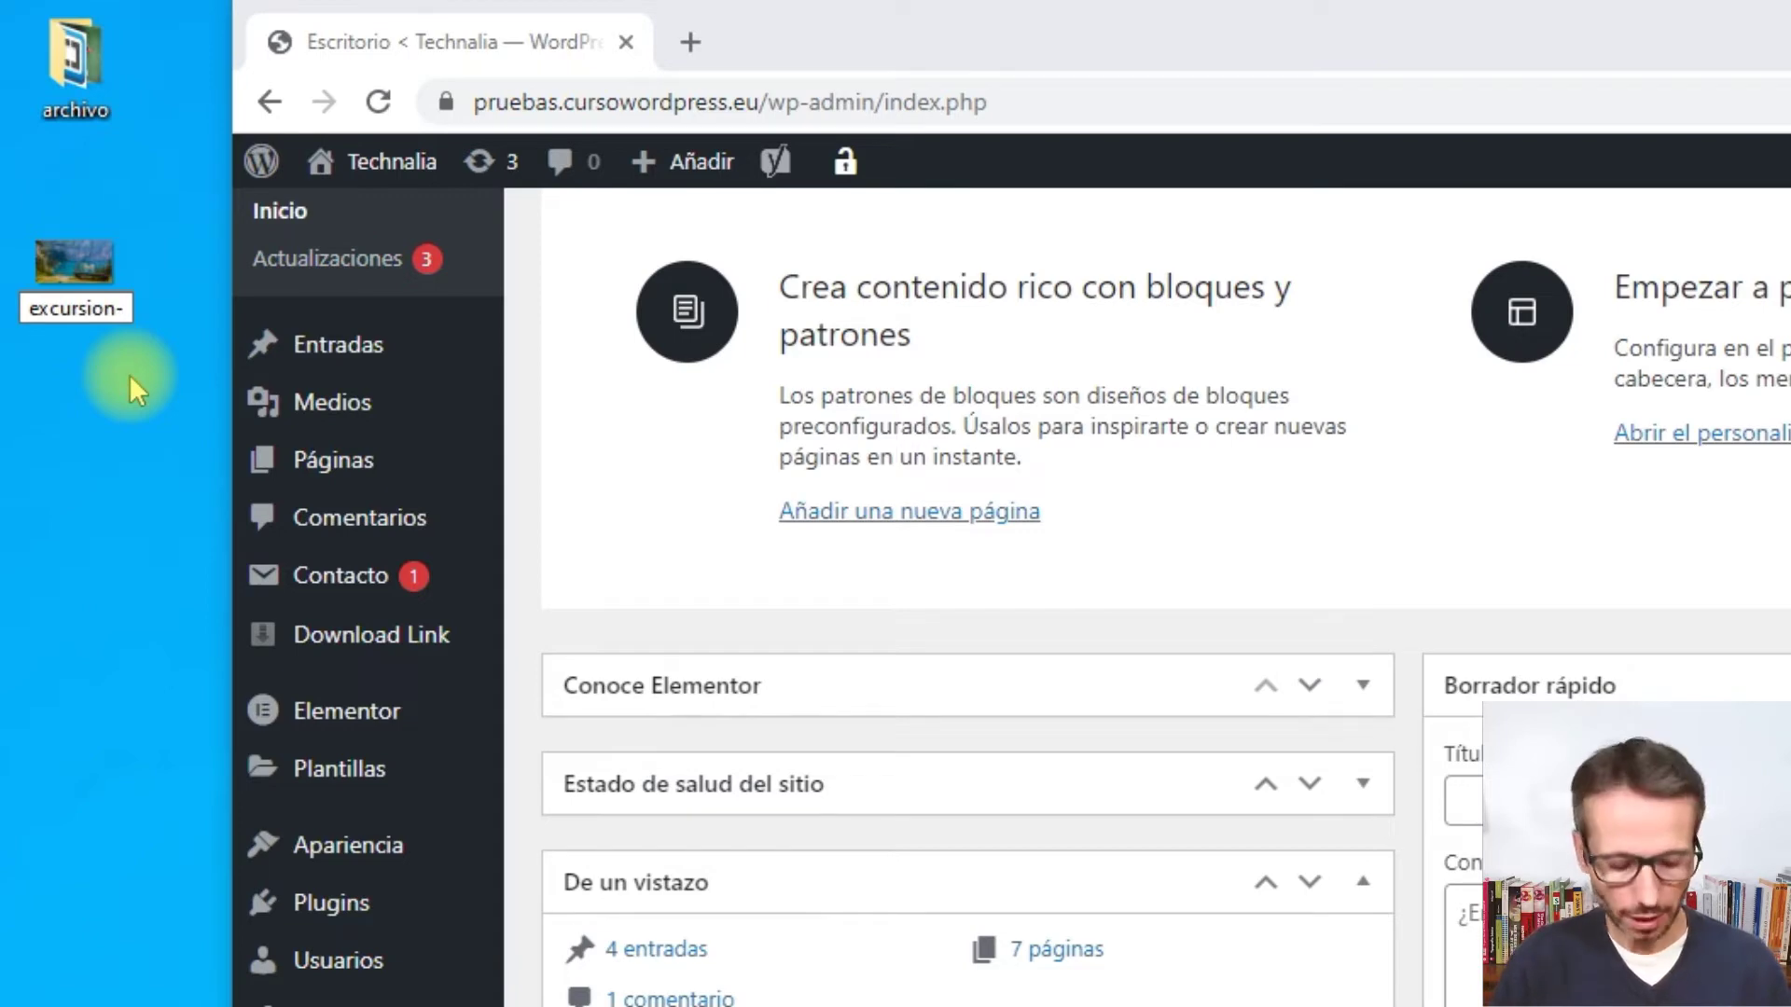
type("lago")
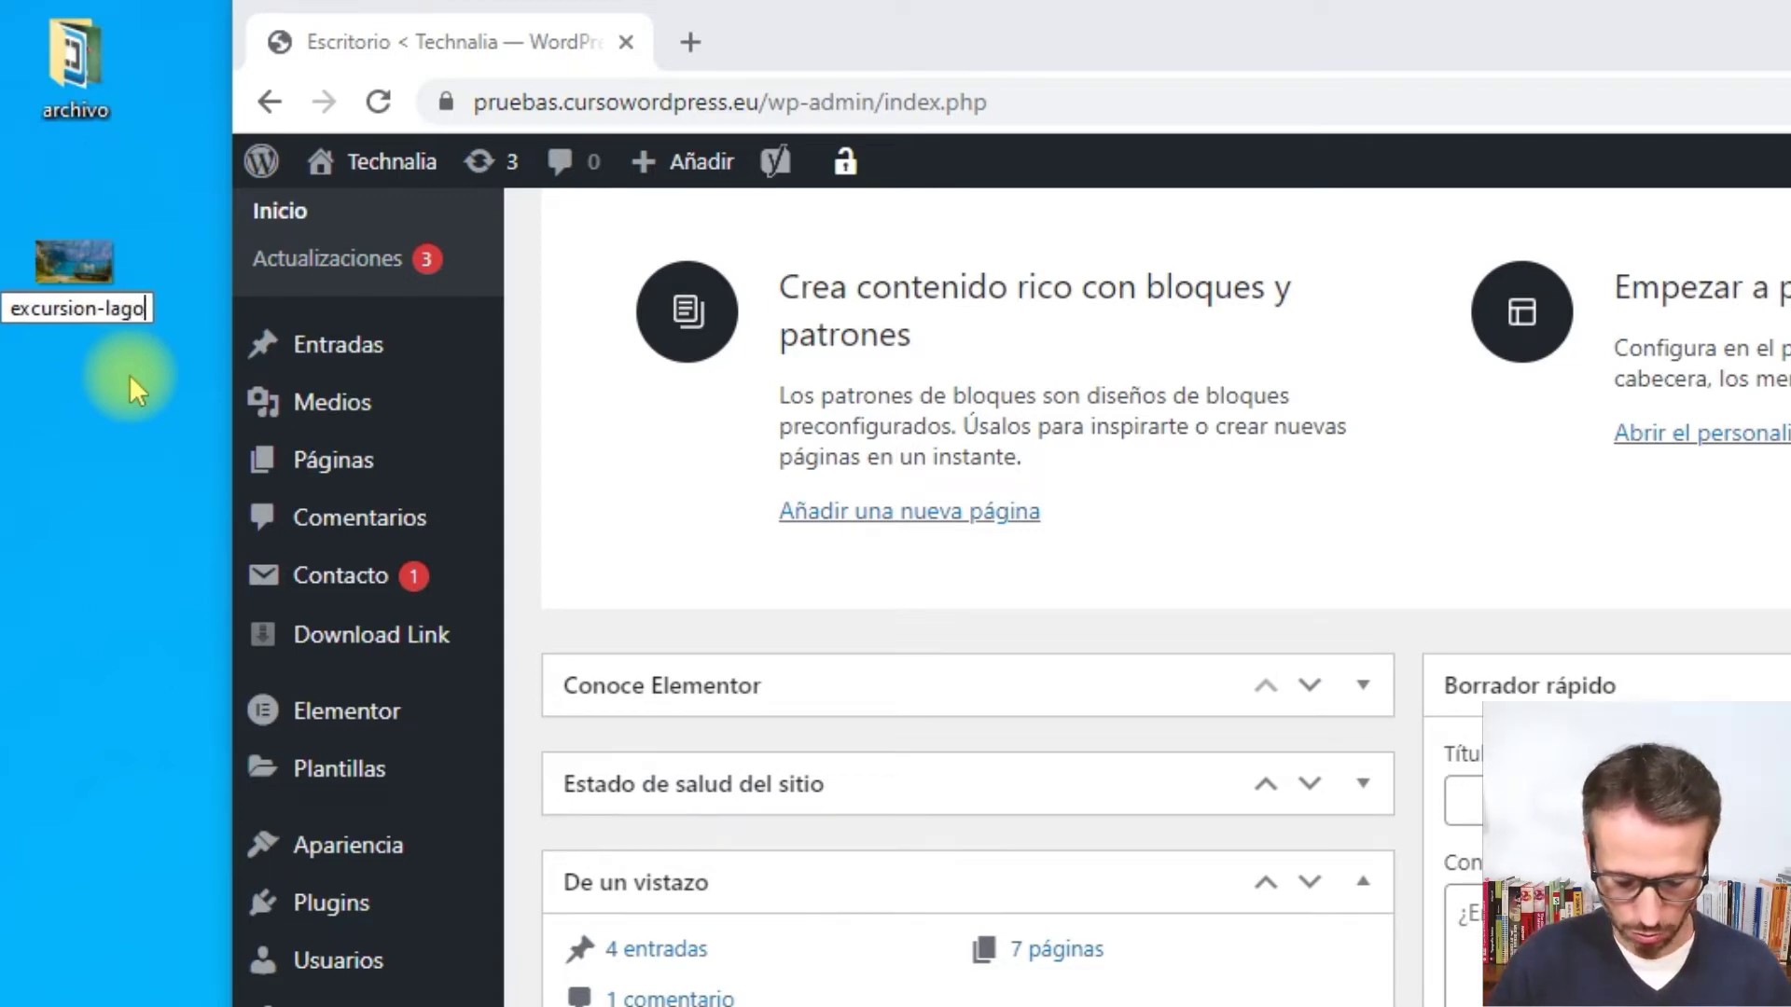
type("-alpes")
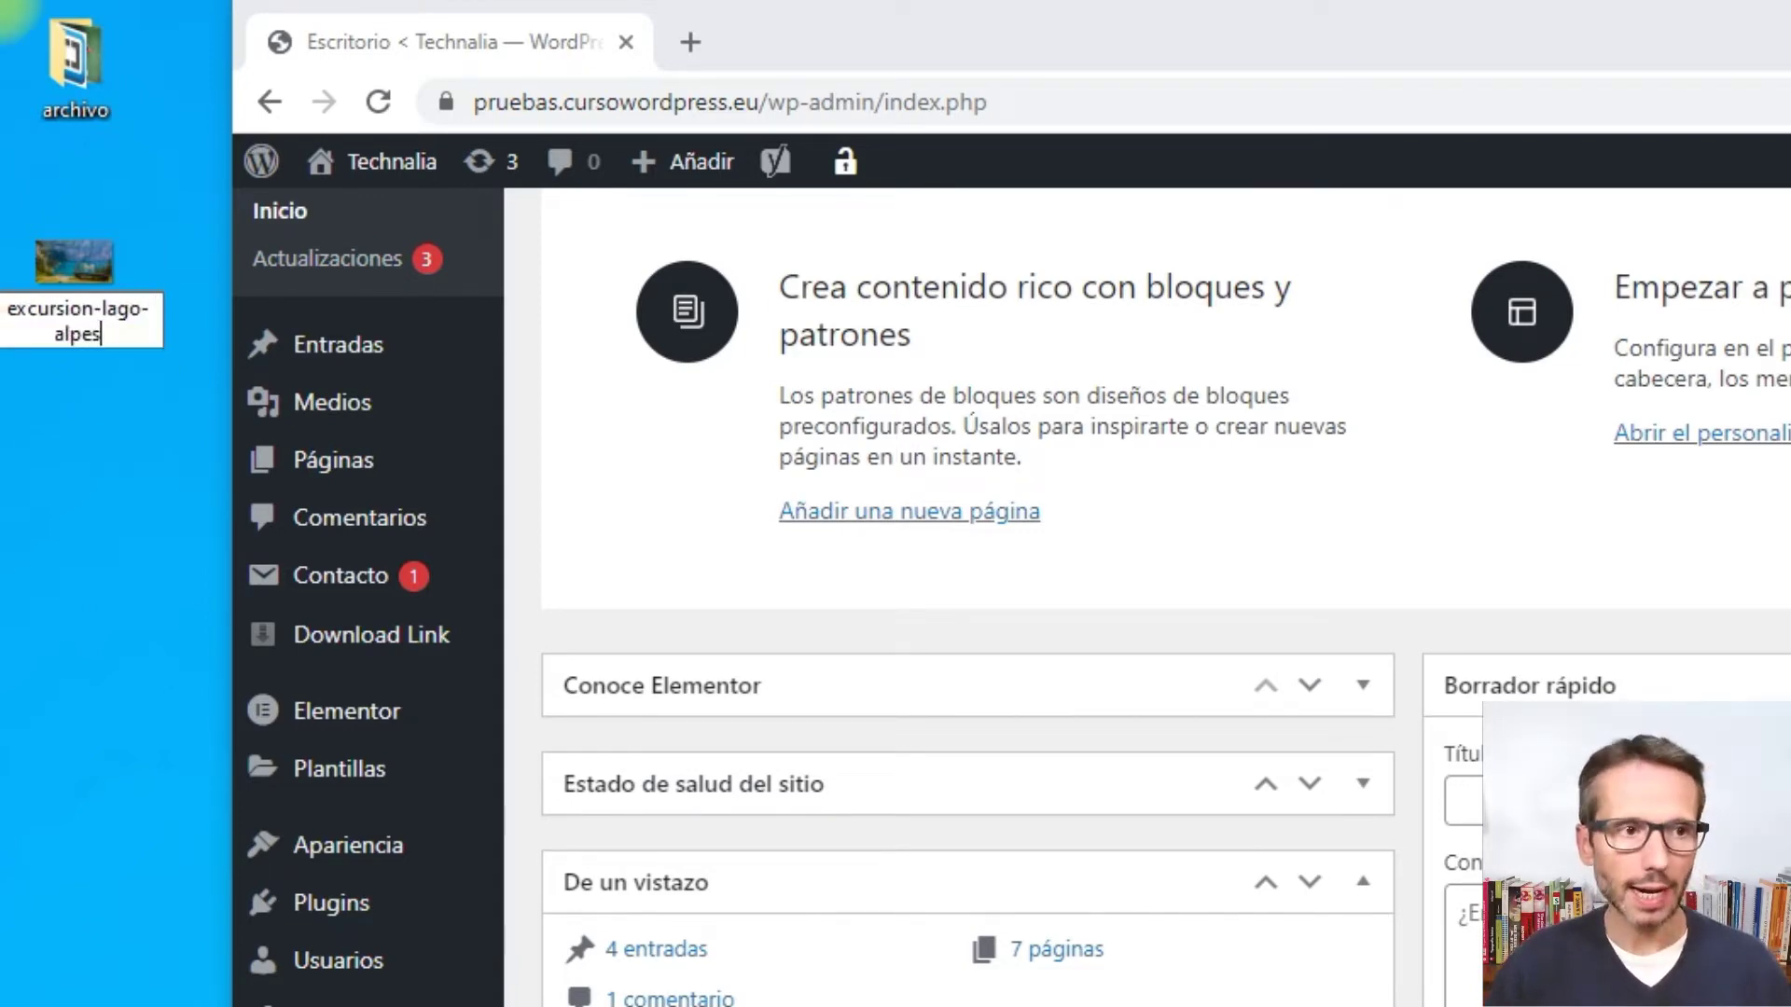
key("Return")
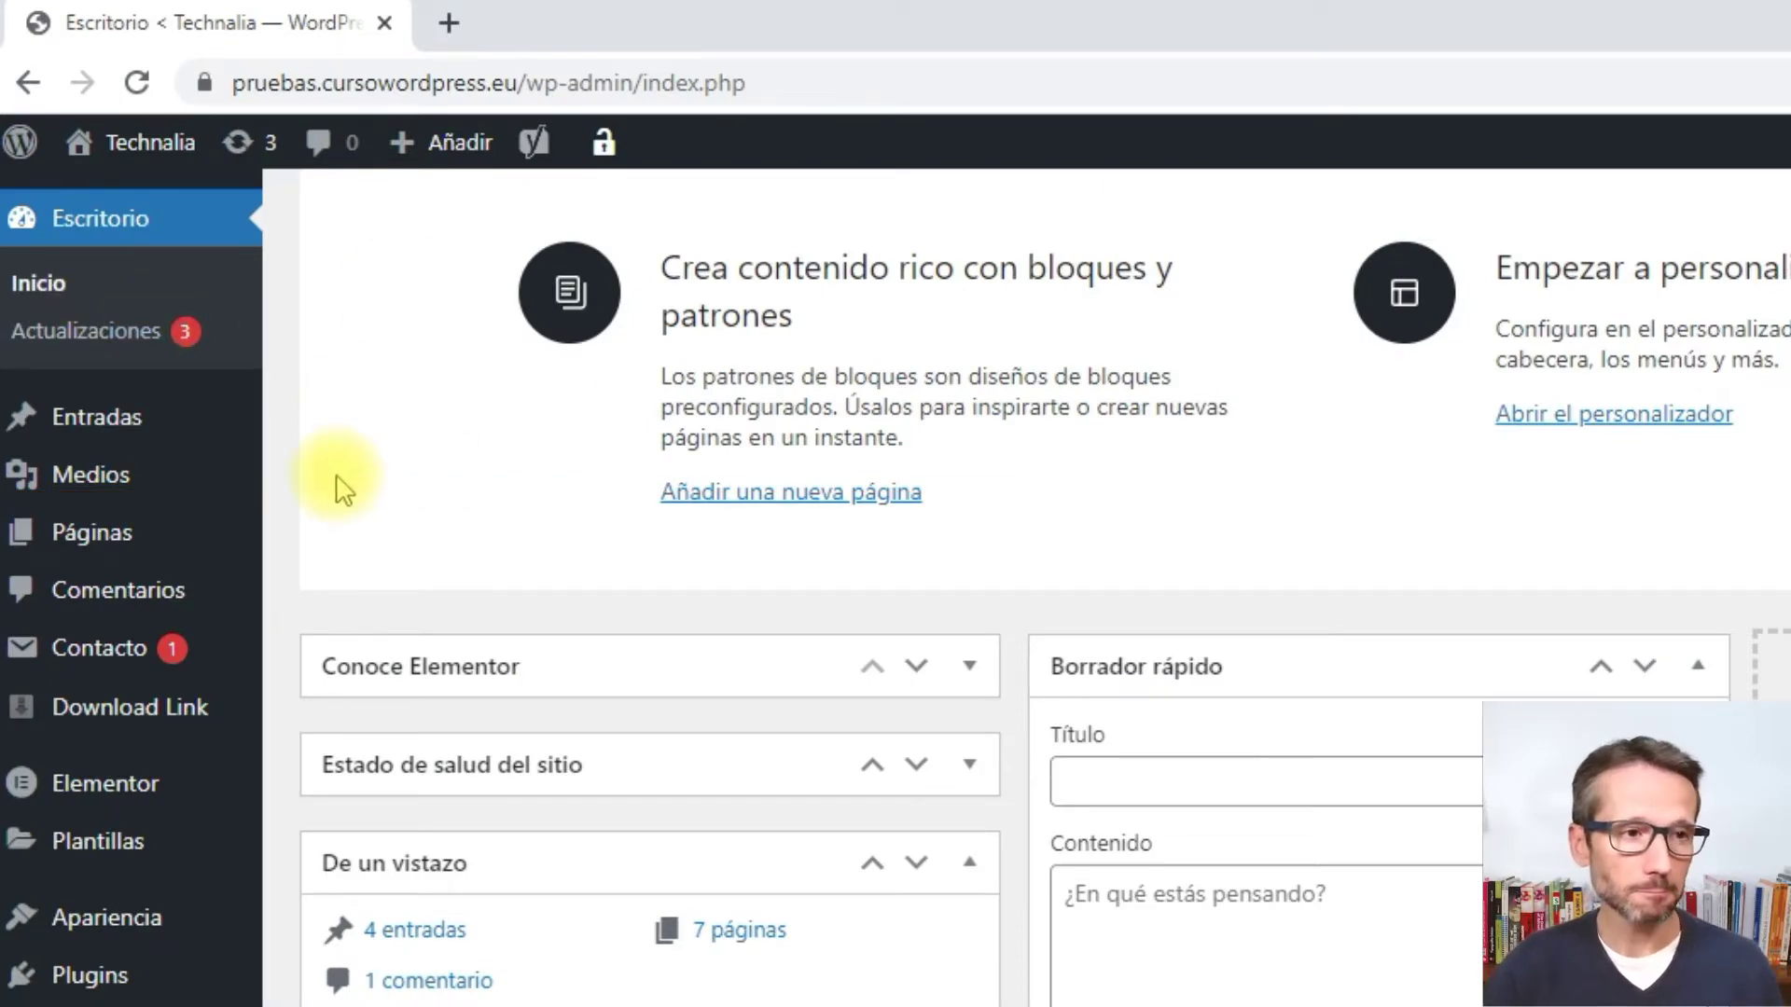
Upload the image excursion-lago-alpes from the desktop to the WordPress media library as a new media item.
mouse_move(110, 483)
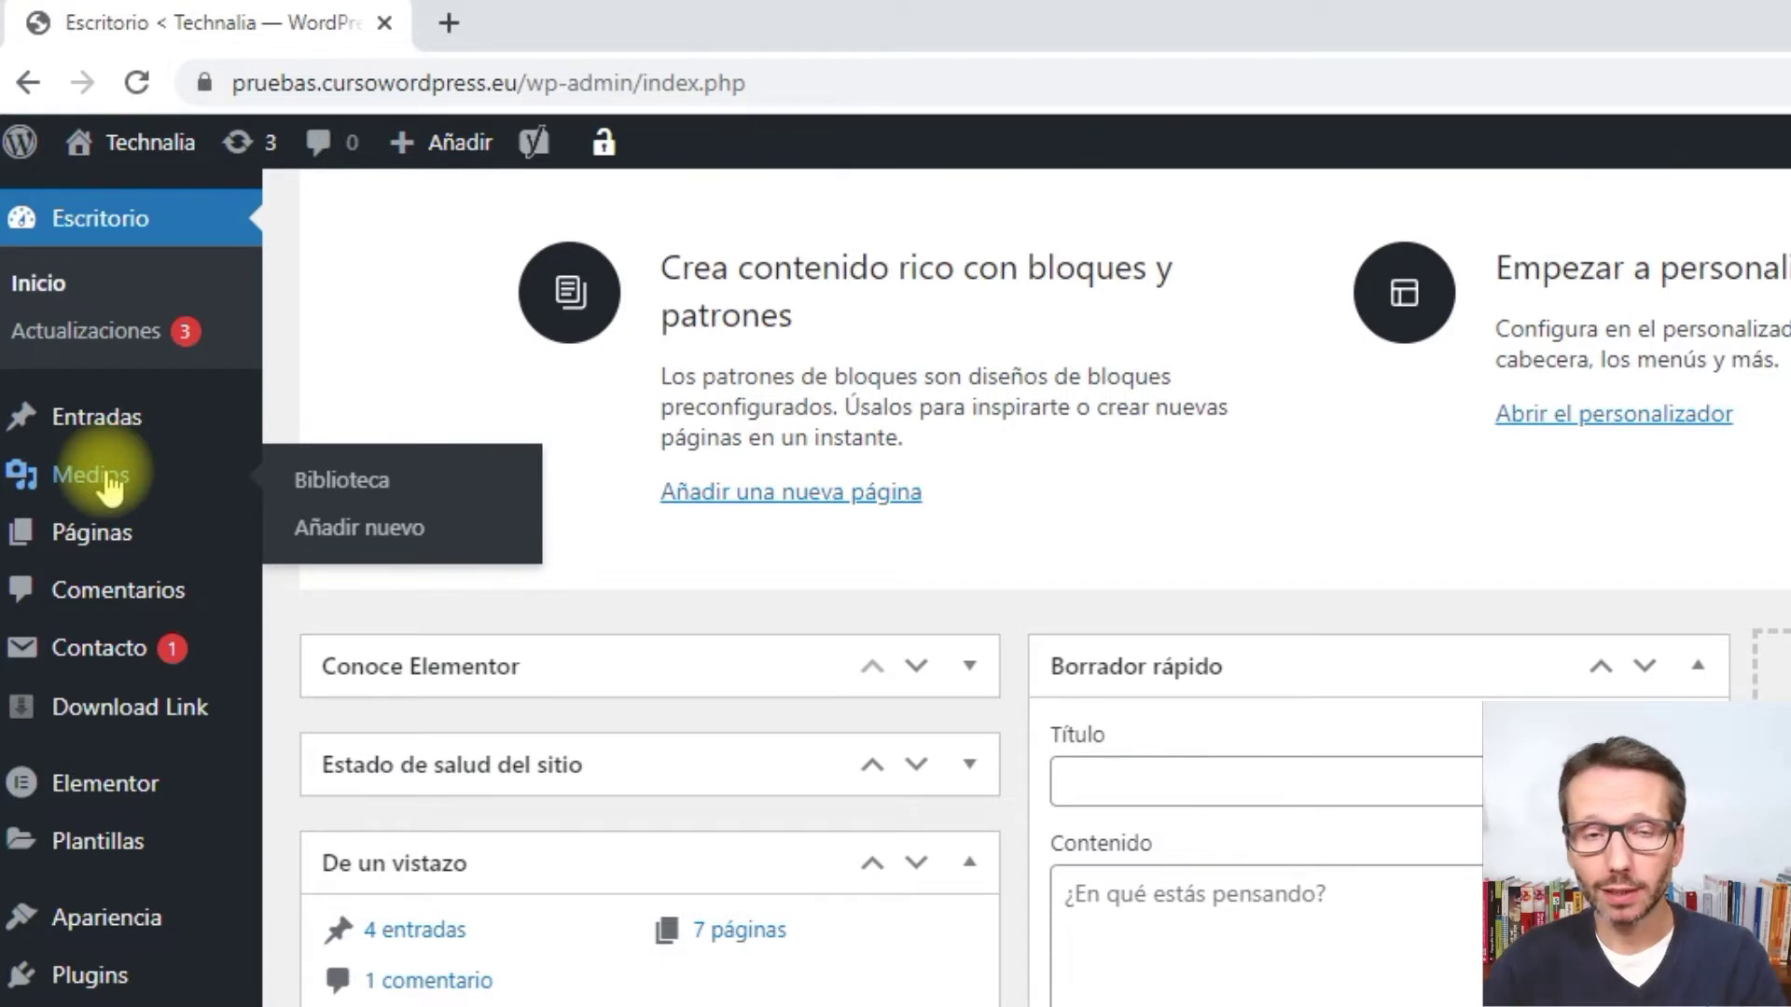
left_click(110, 483)
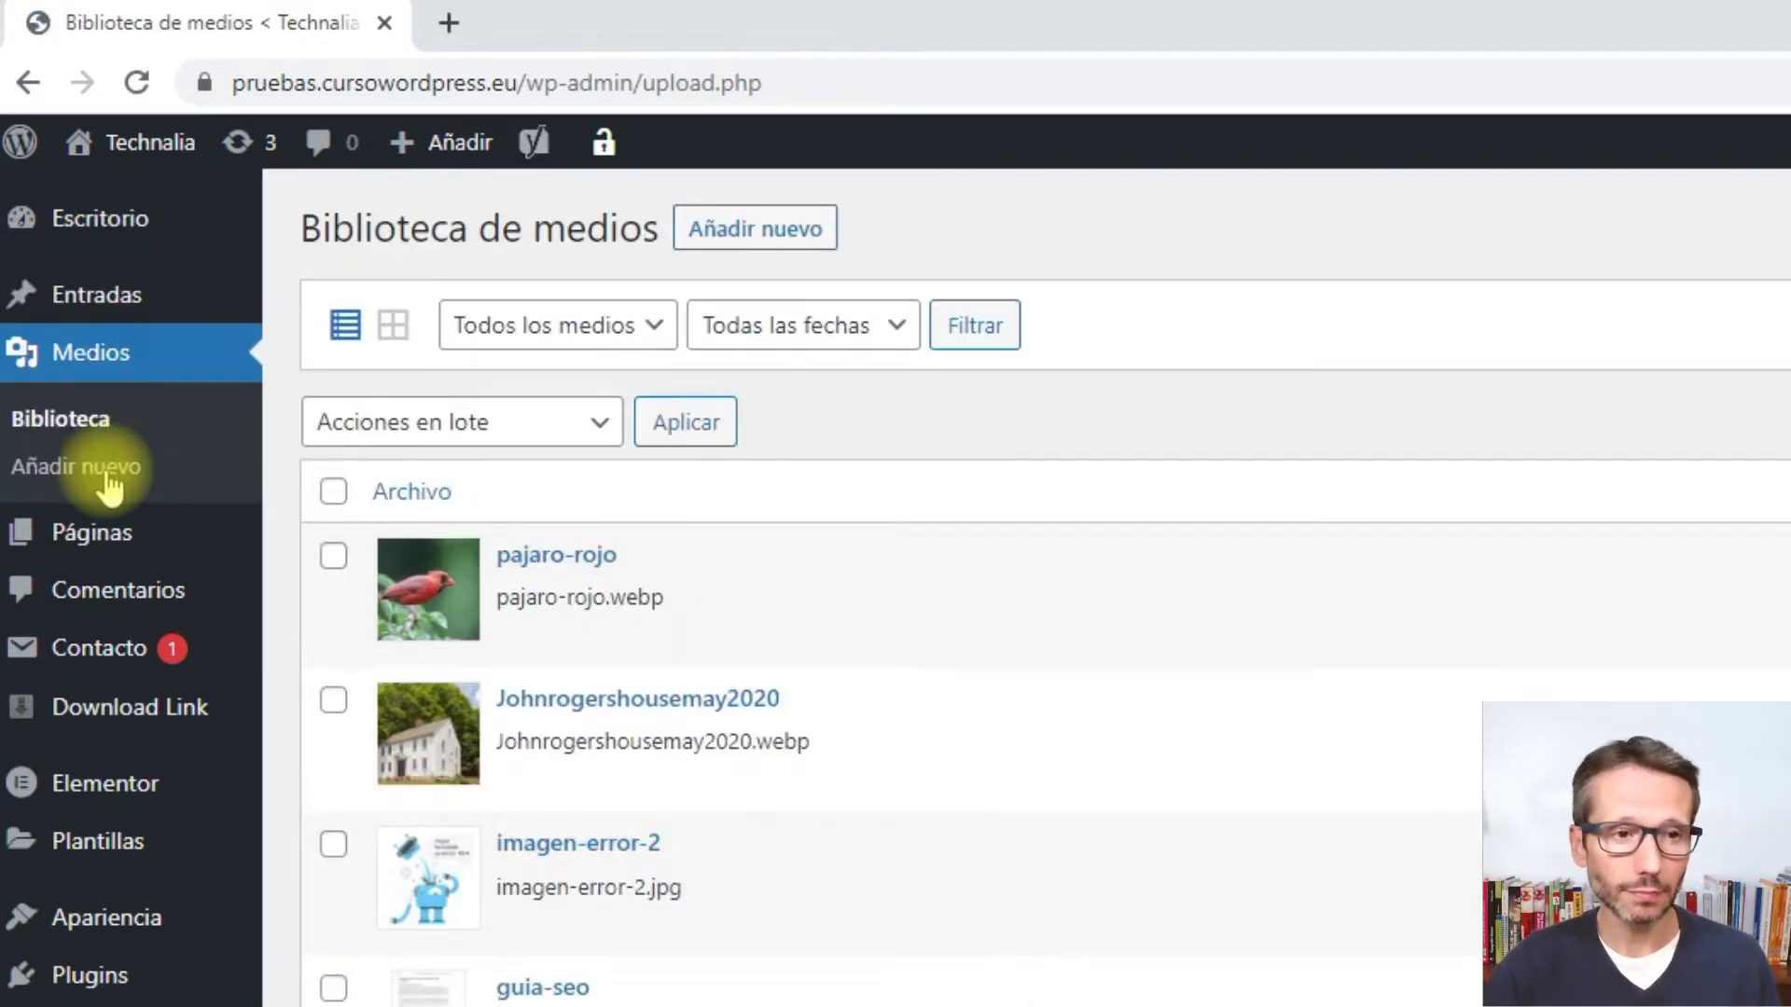
left_click(774, 233)
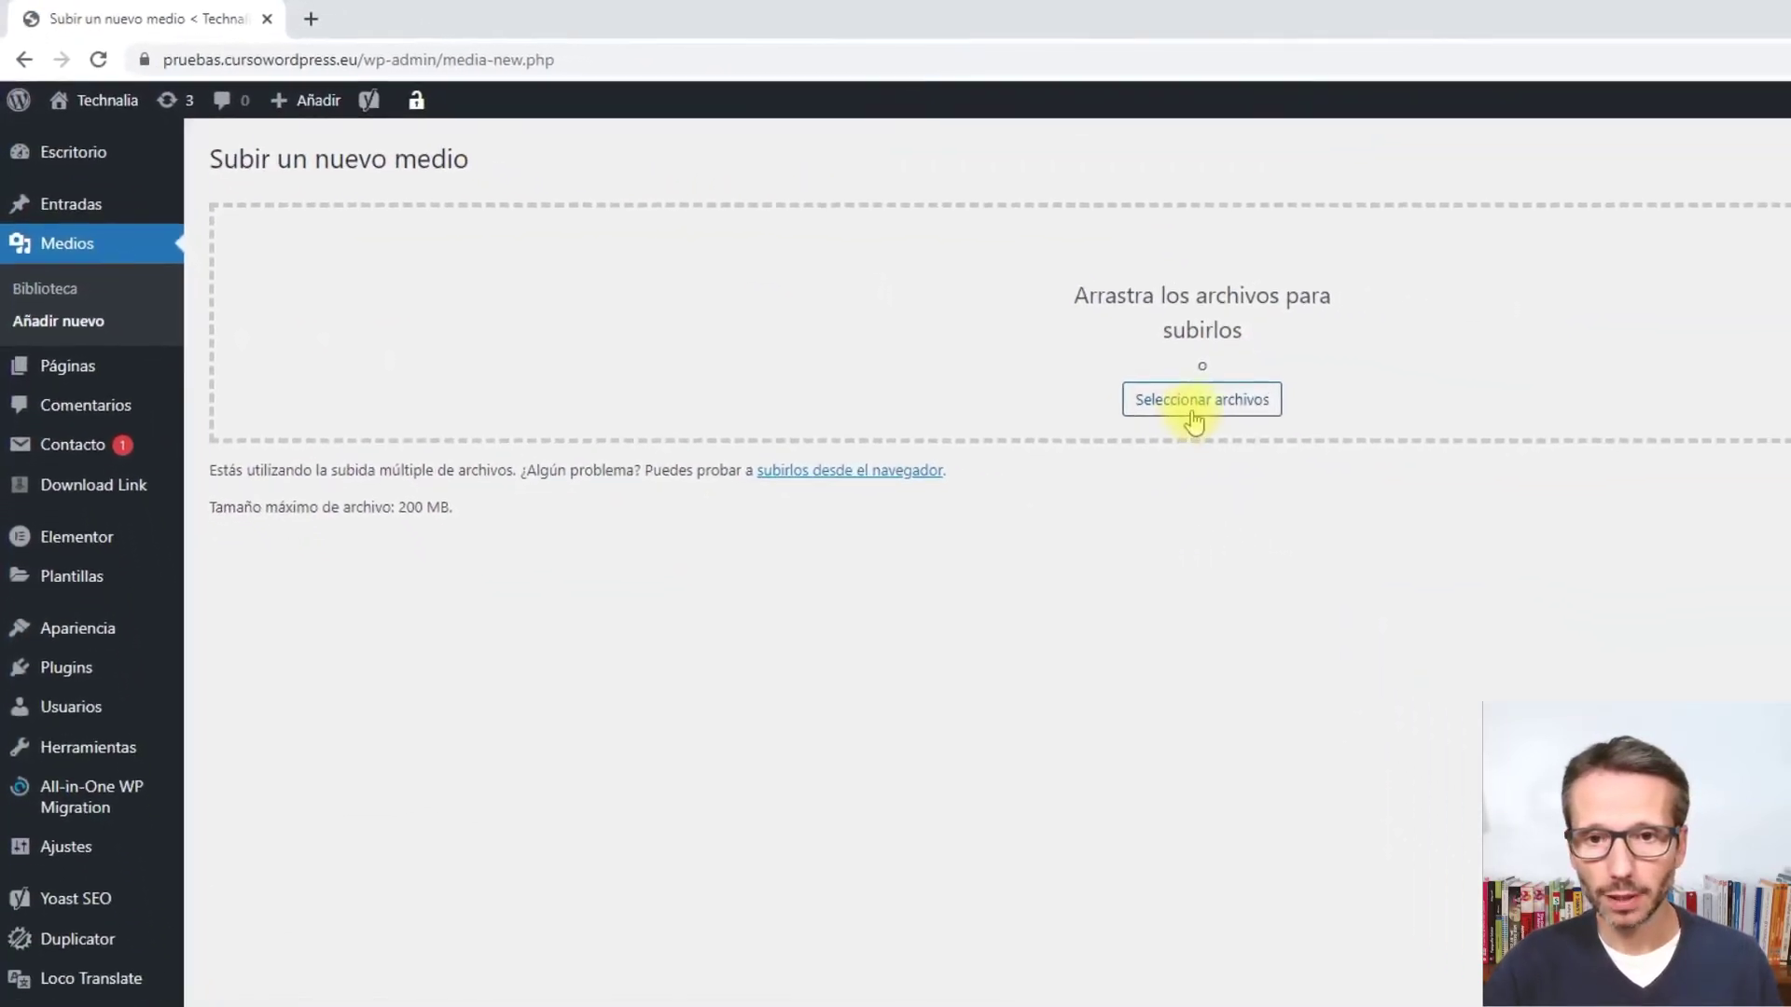
left_click(1126, 382)
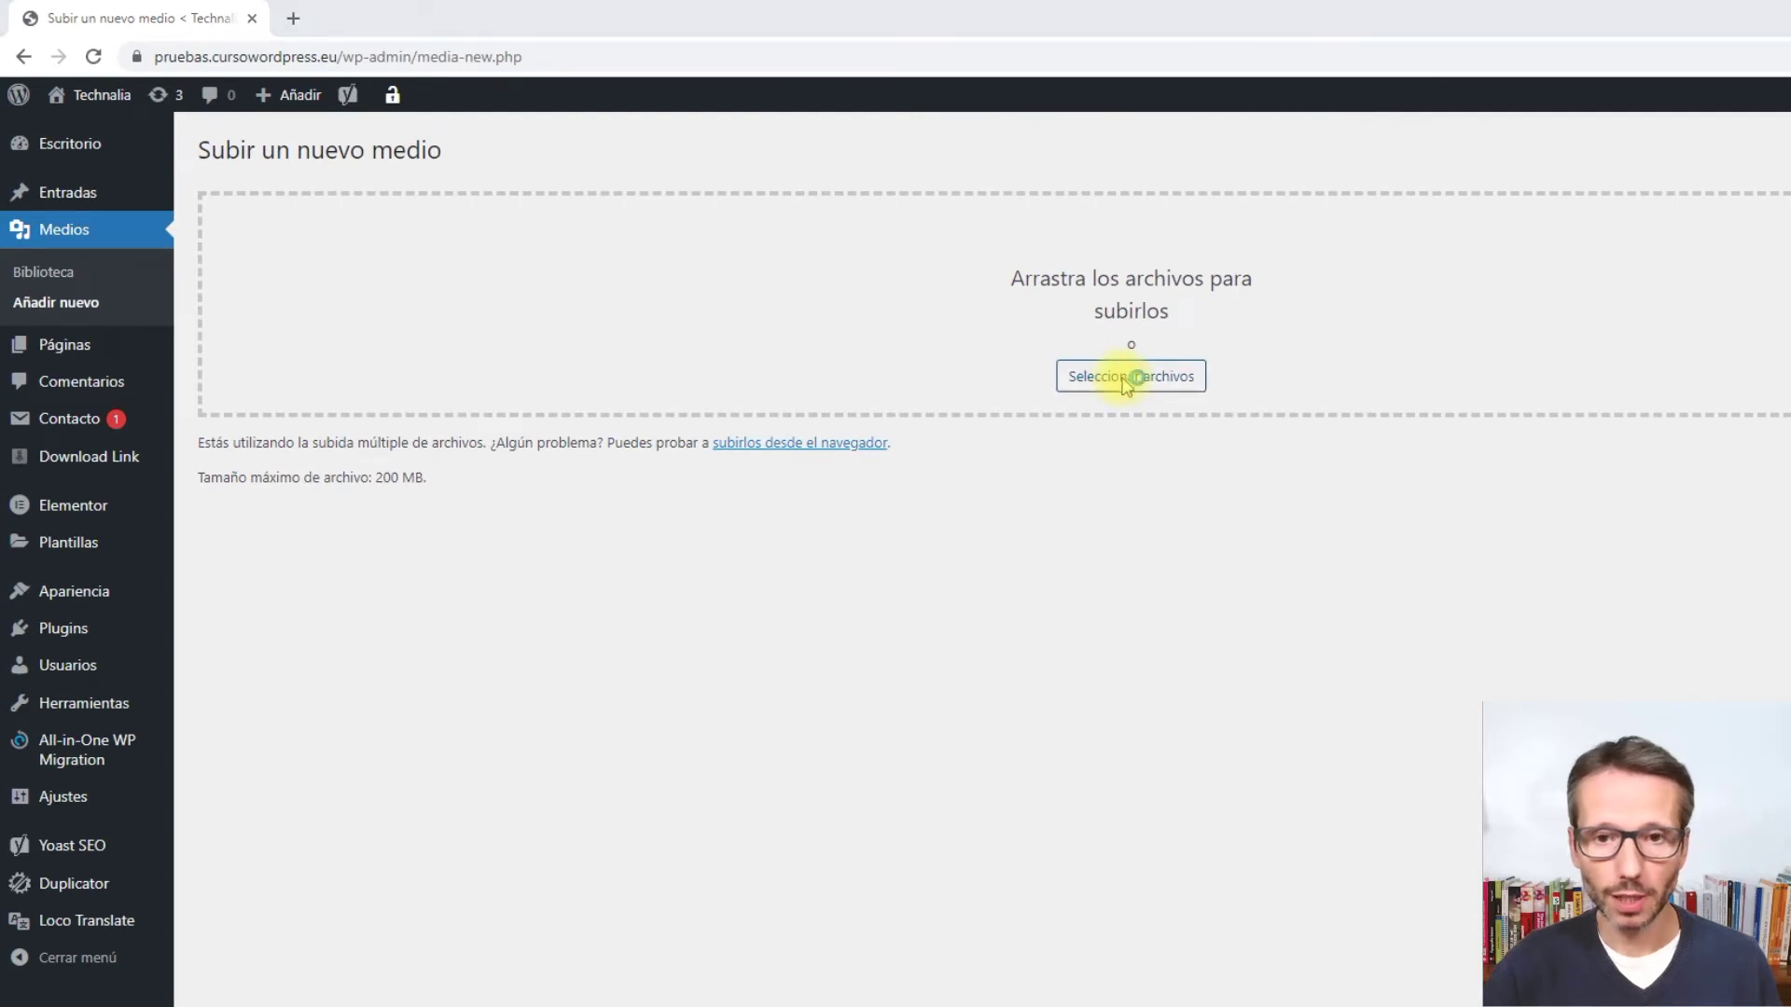
left_click(583, 280)
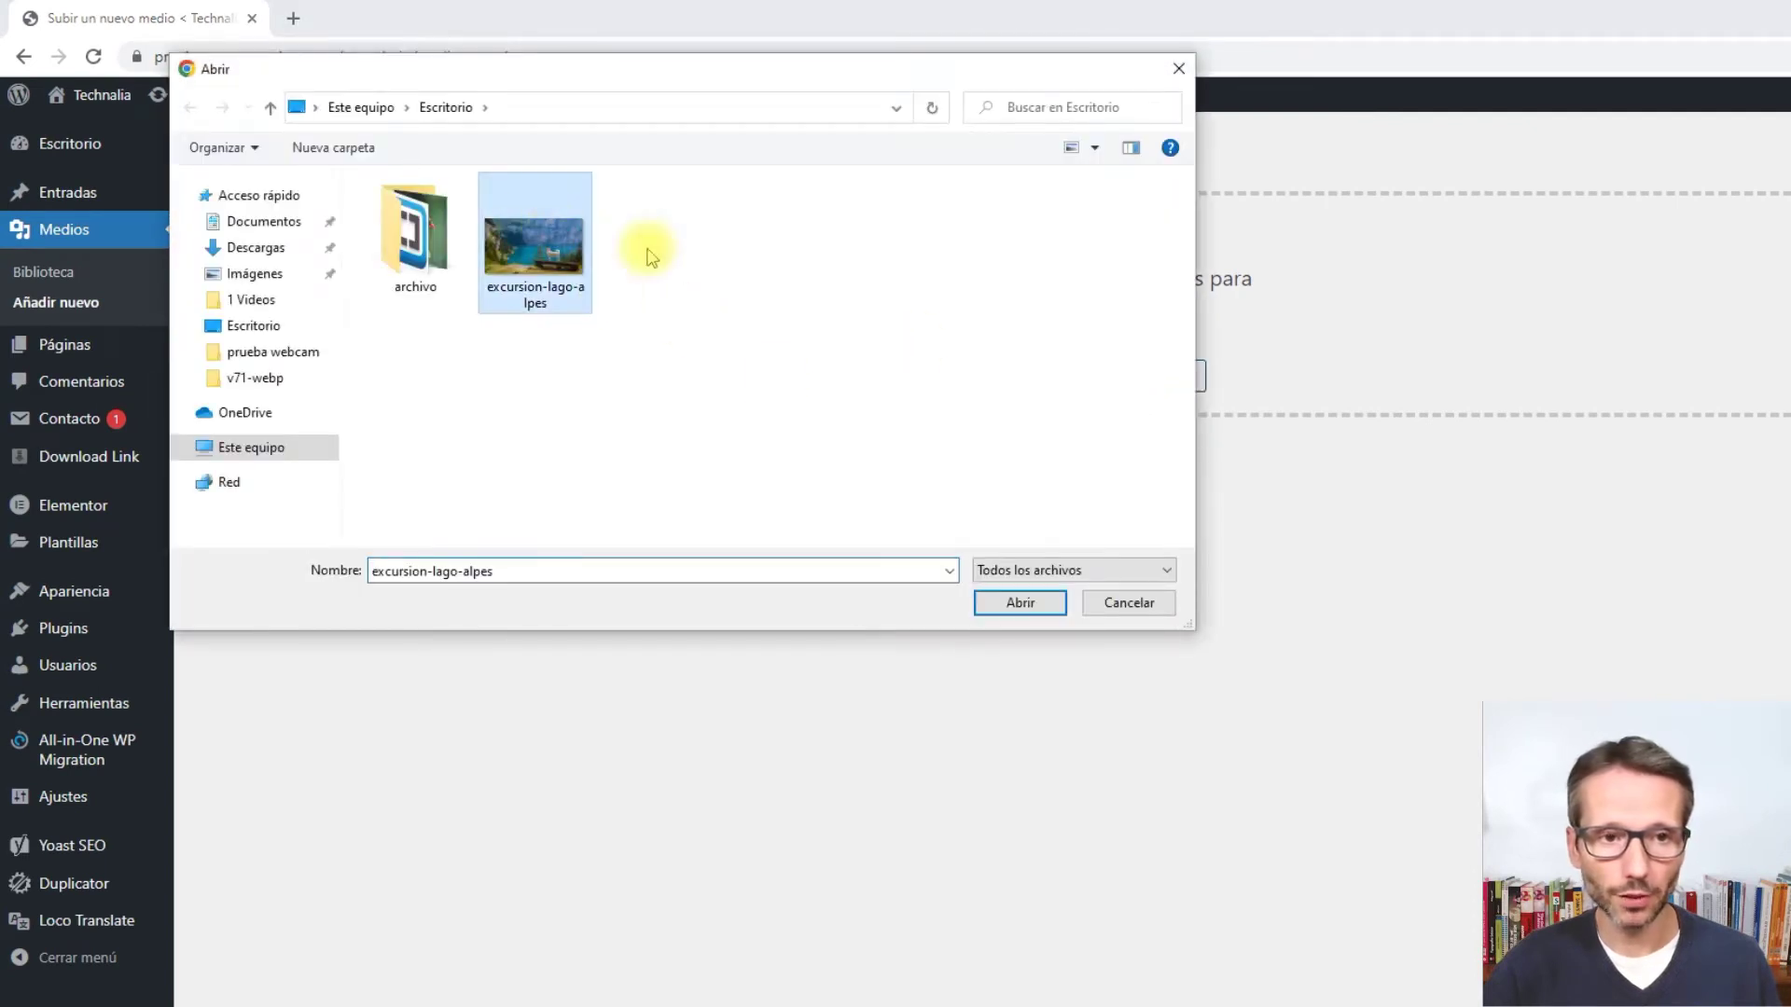
left_click(1021, 604)
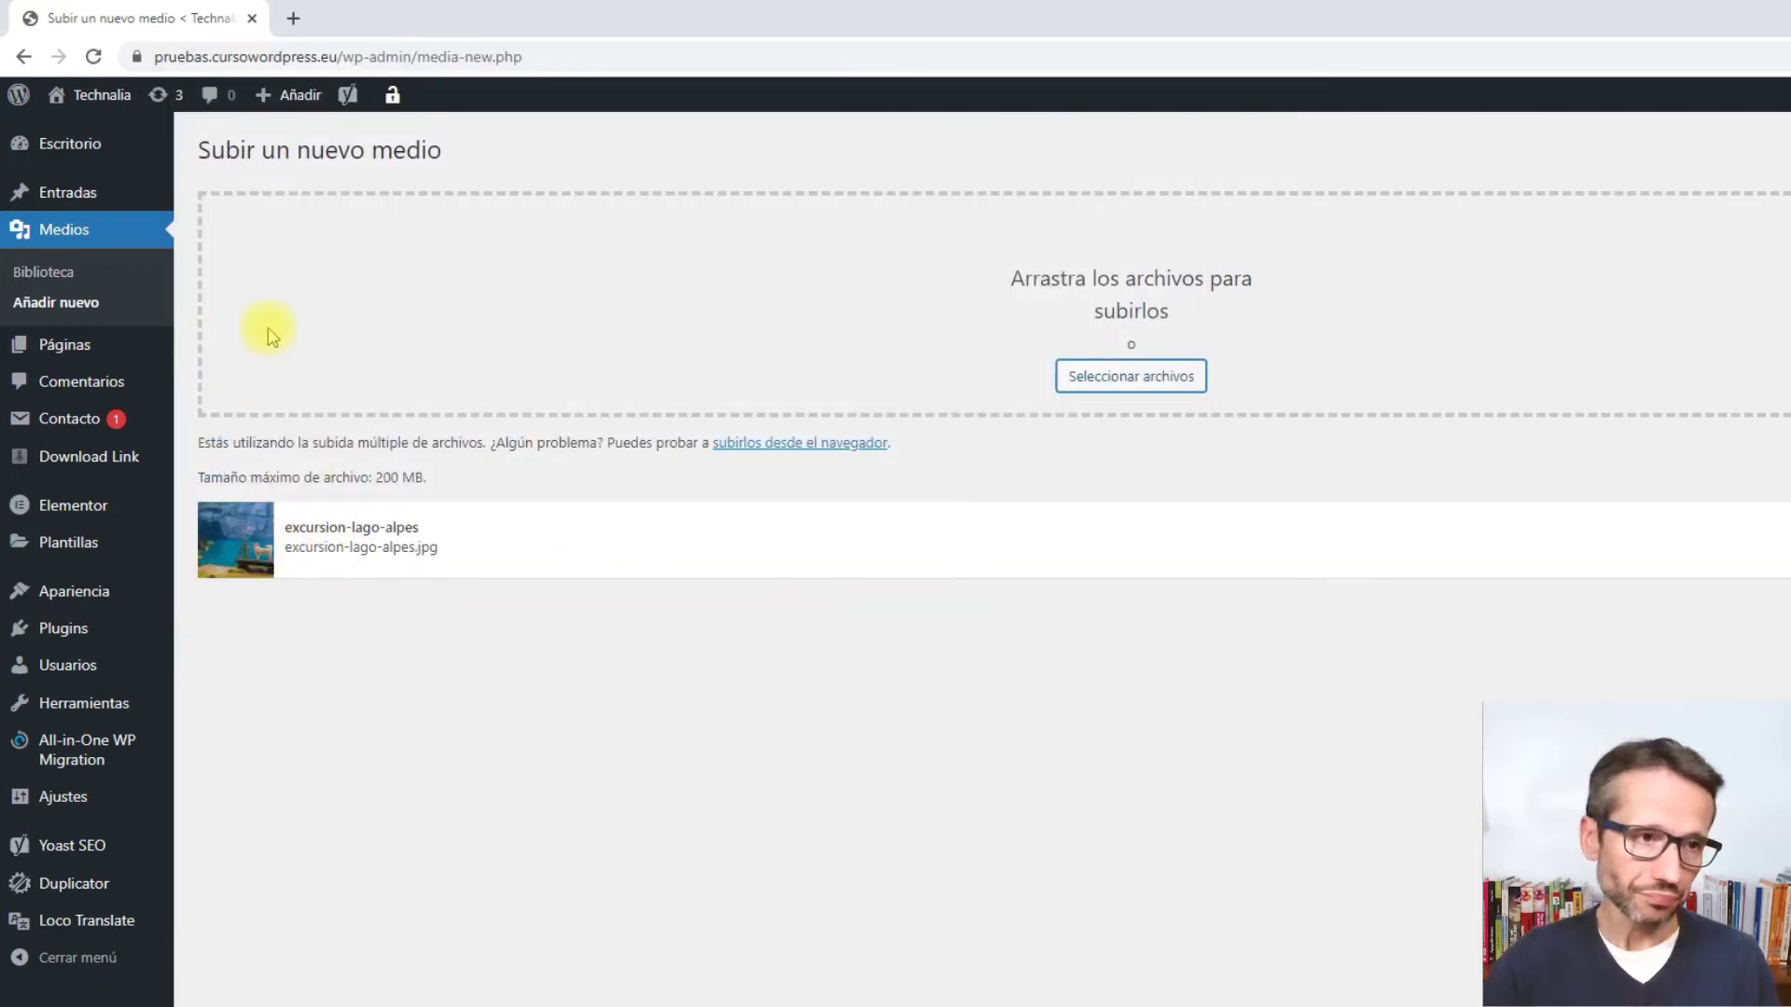
Return to the media library and open the excursion-lago-alpes image for editing.
left_click(43, 275)
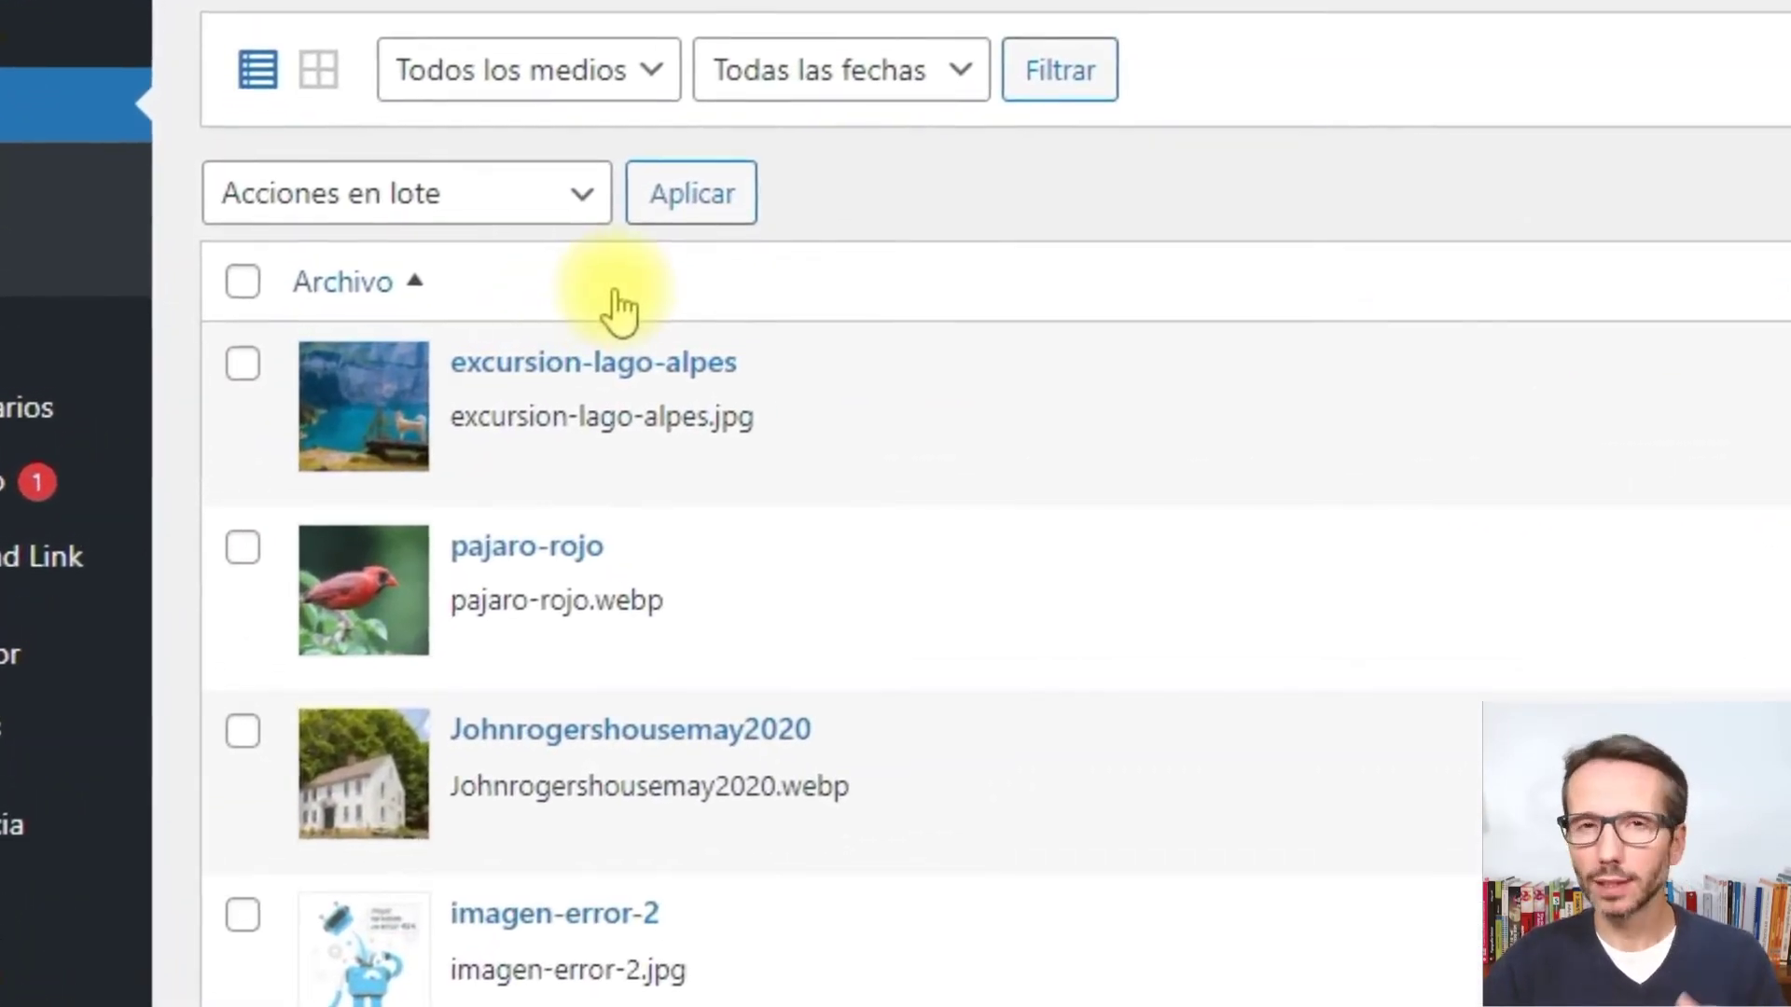
mouse_move(527, 397)
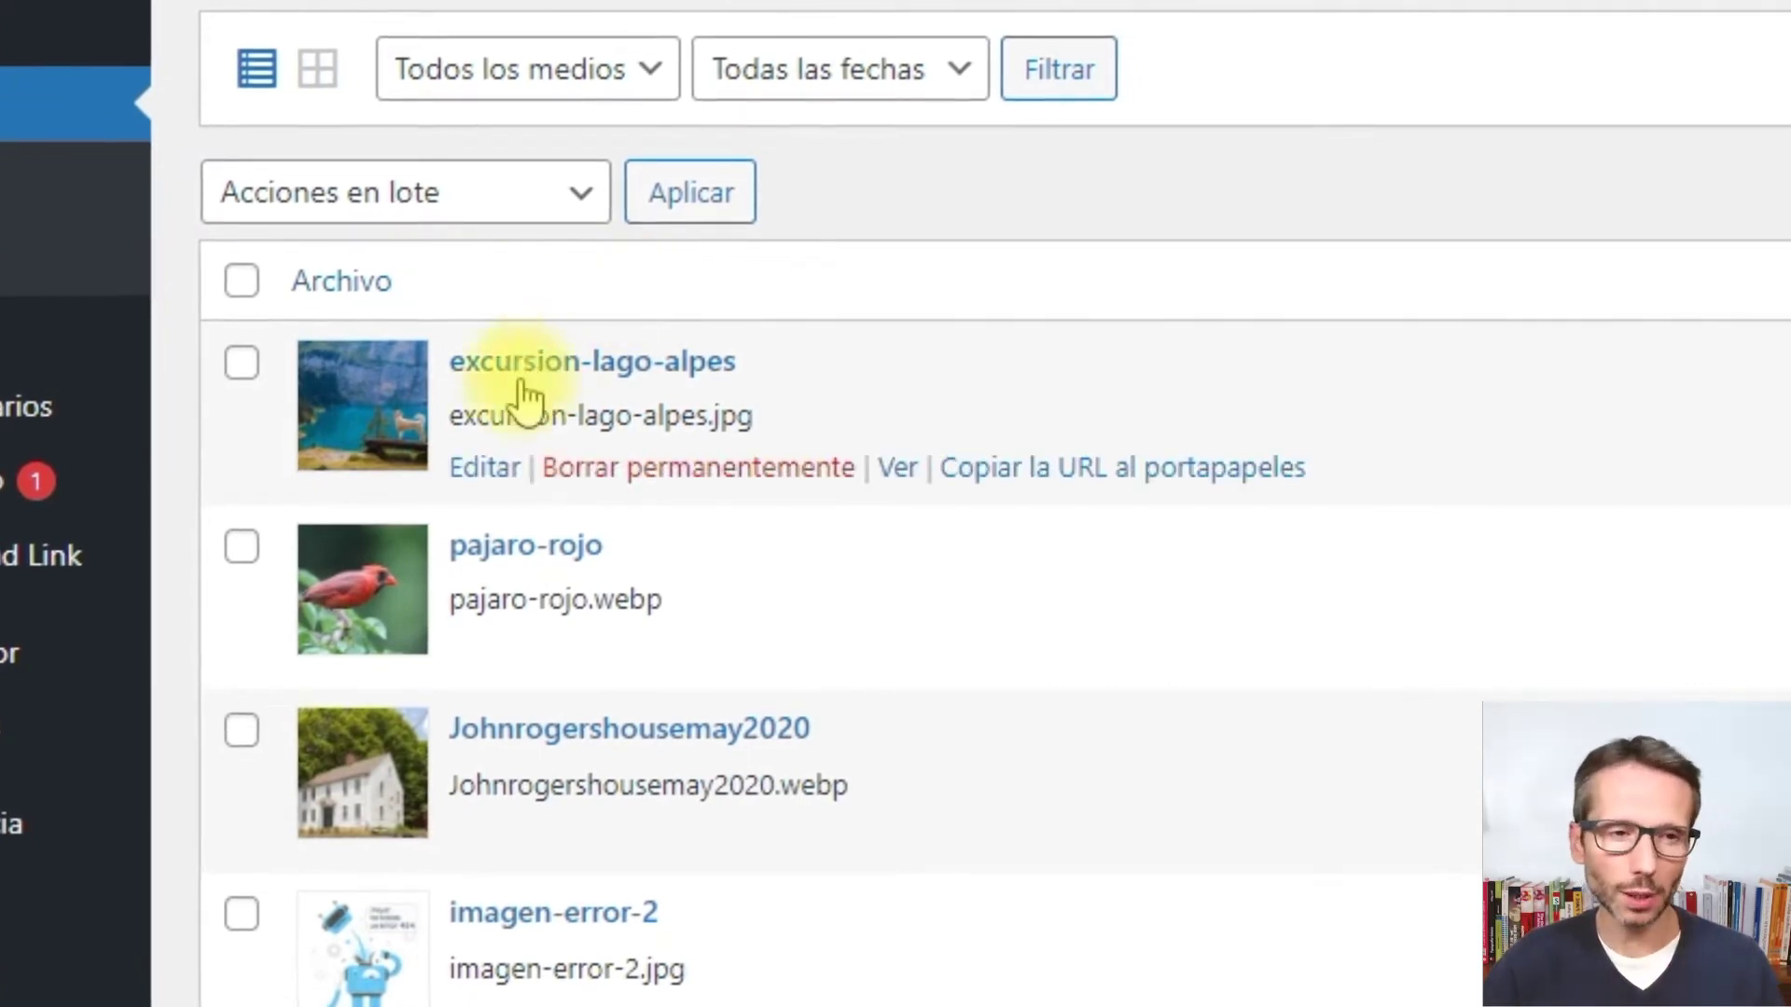
left_click(483, 471)
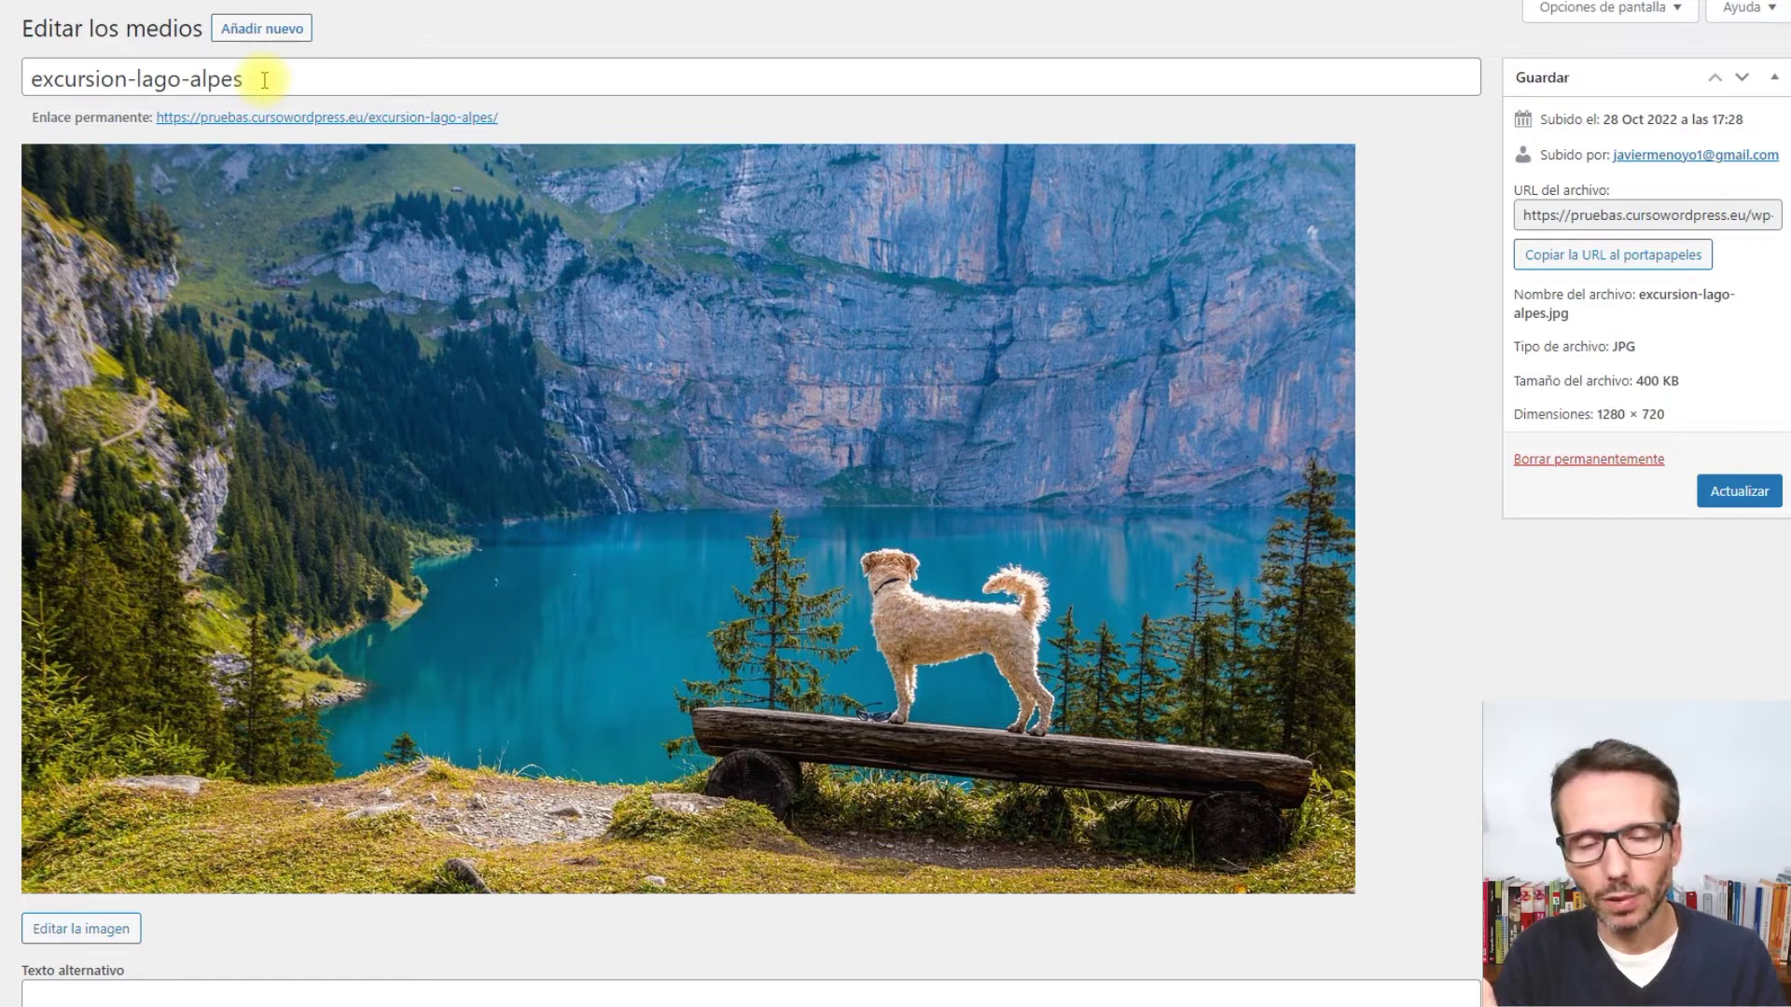
Replace the image's title with "Excursión al lago azul en los Alpes".
left_click_drag(265, 80, 10, 93)
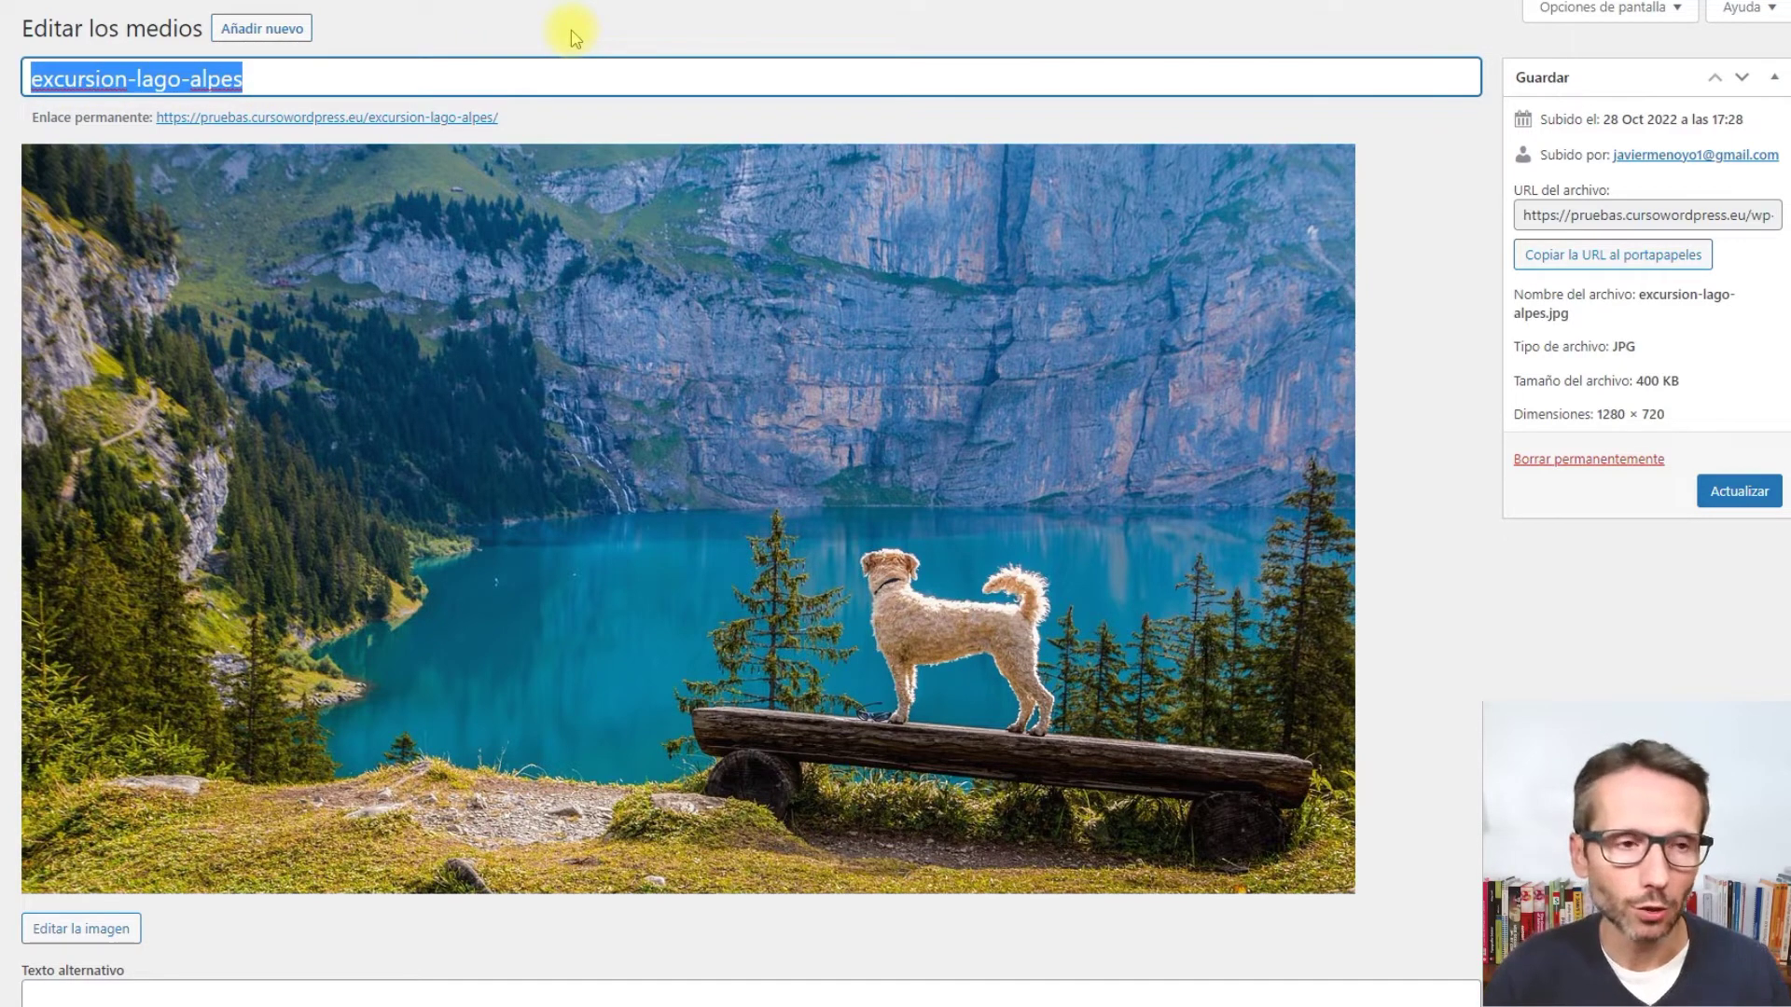
type("Excursión ")
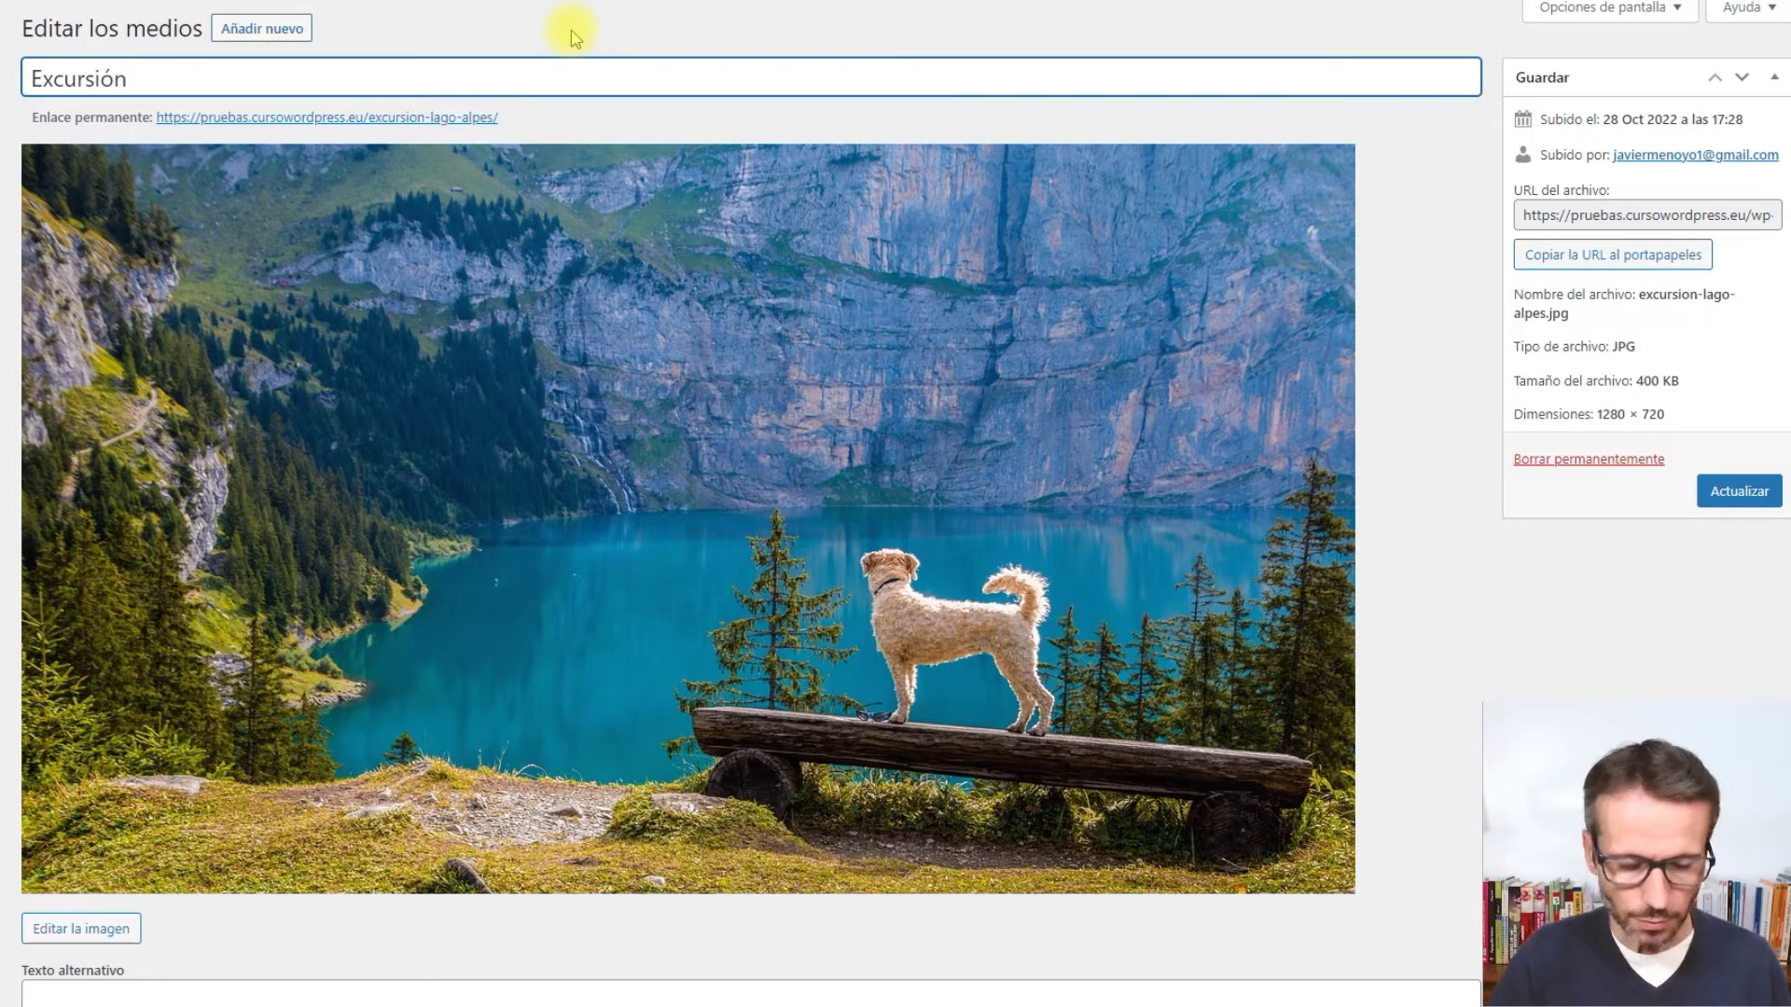
type("al la")
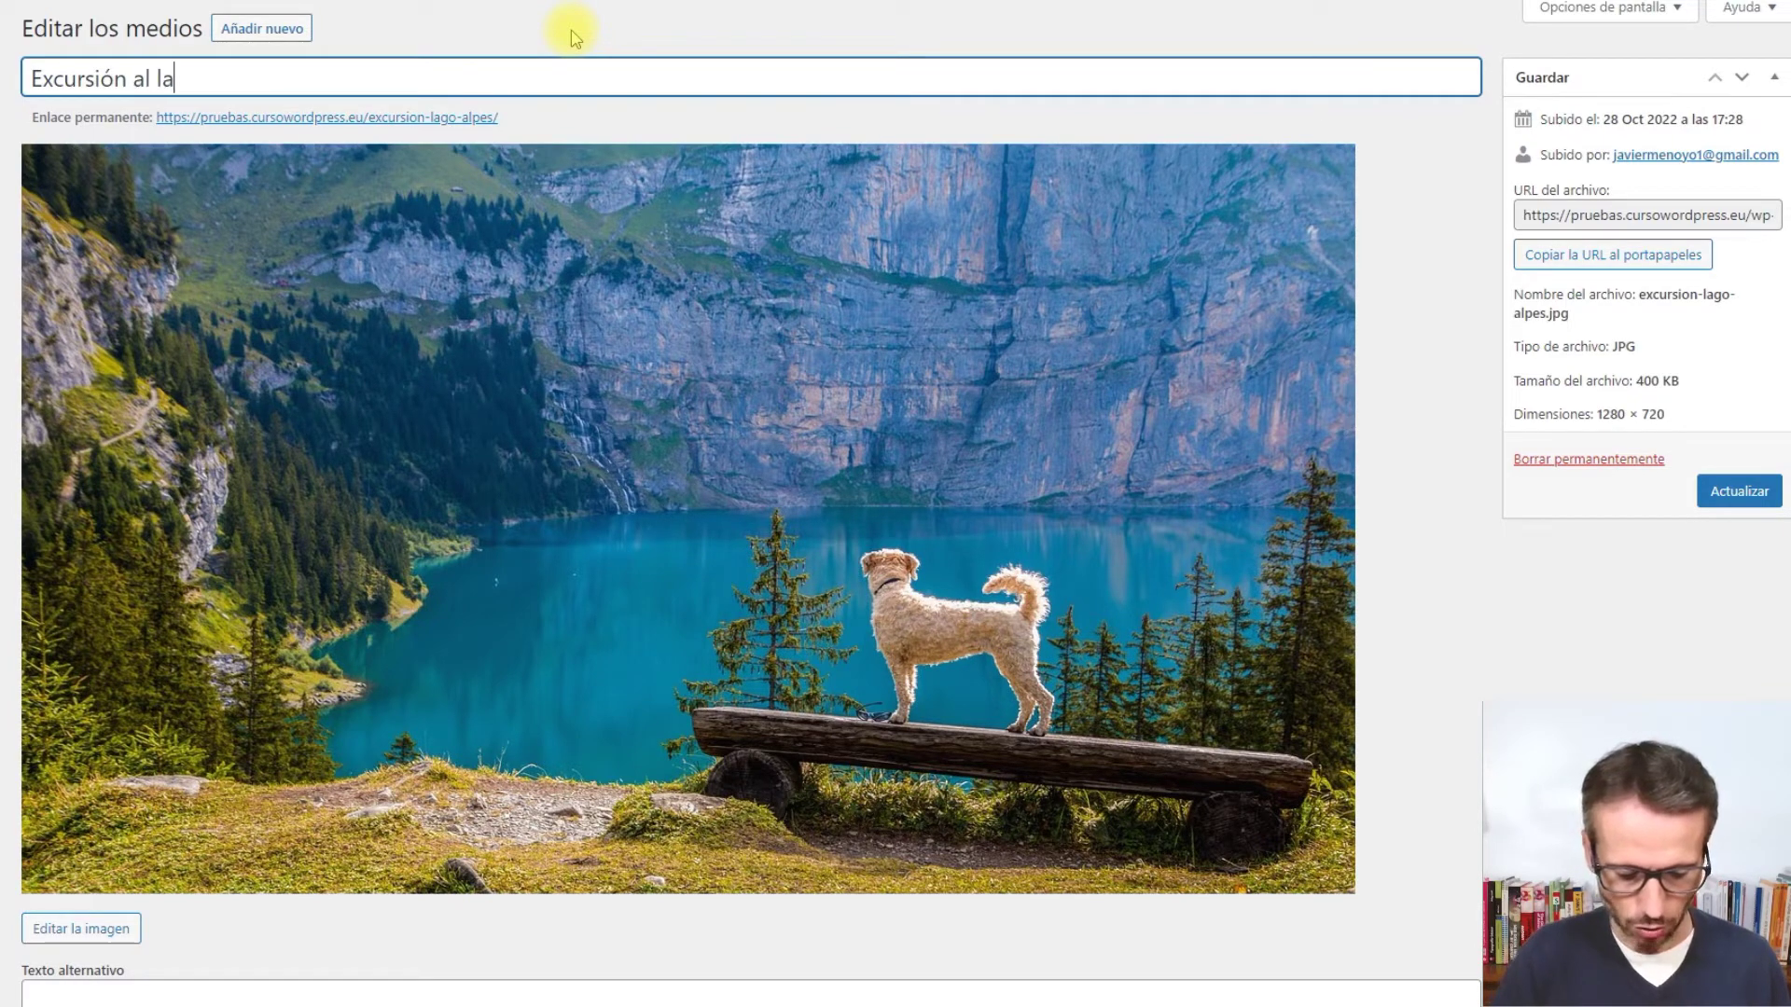
type("go")
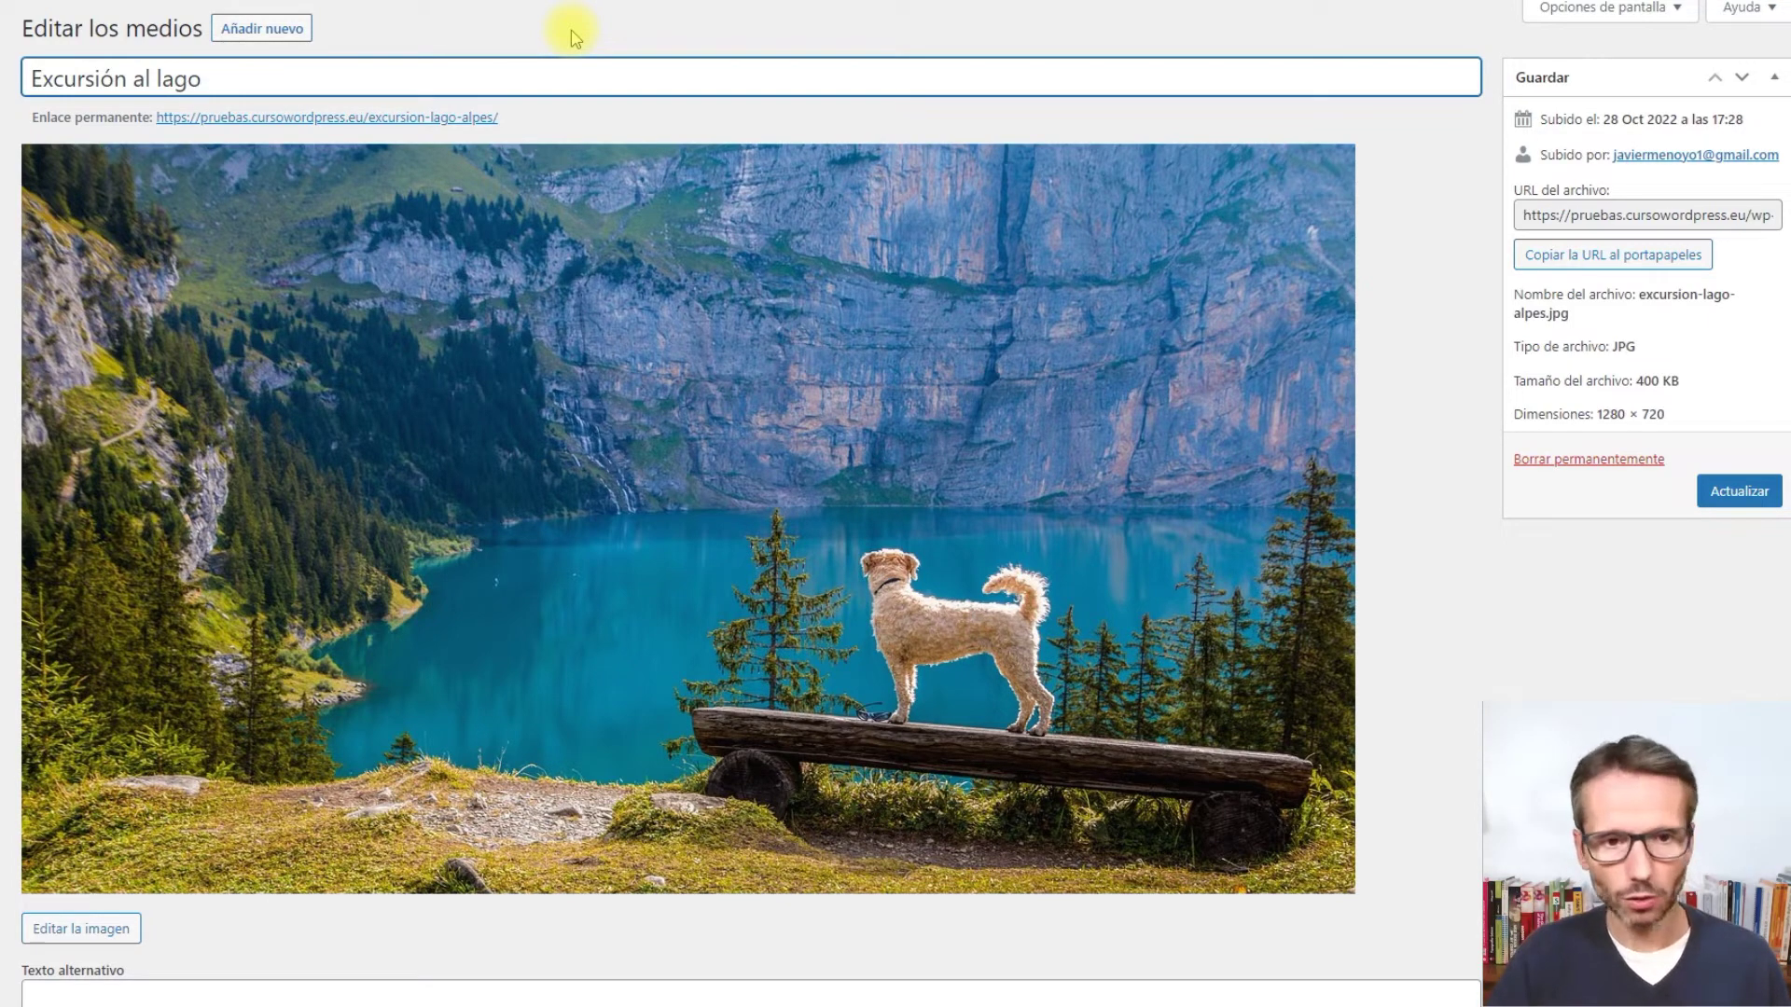
type(" azul")
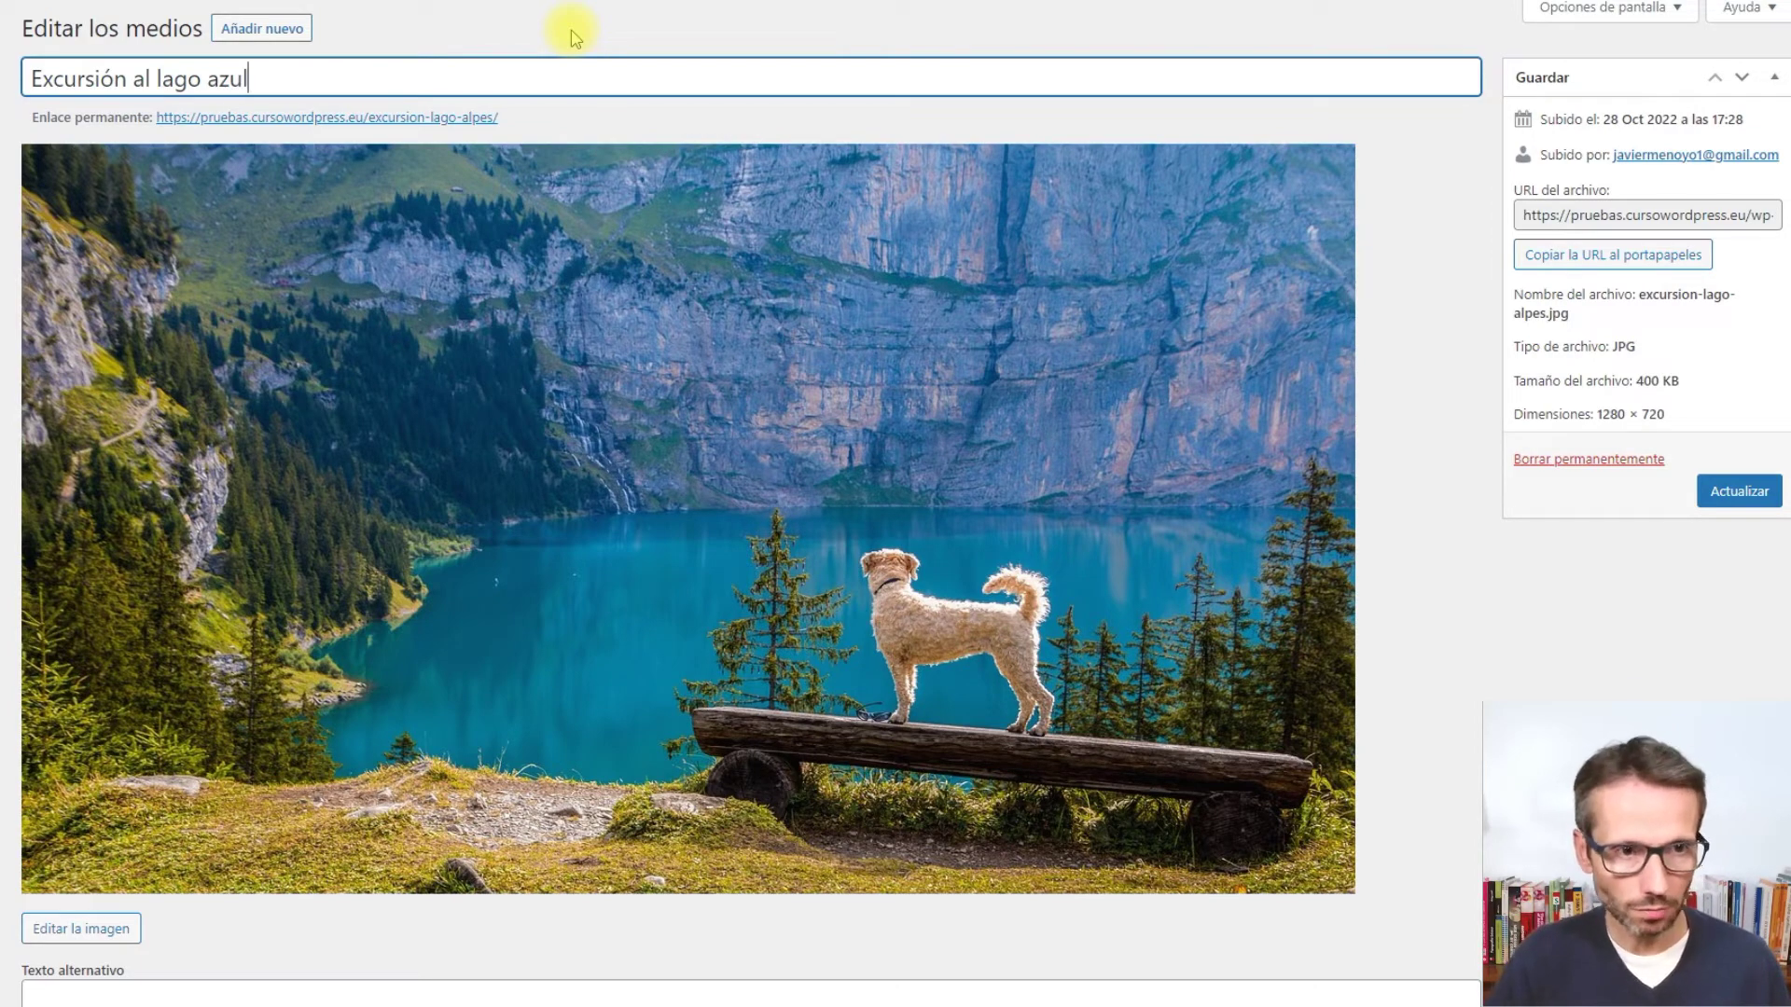
type(" en l")
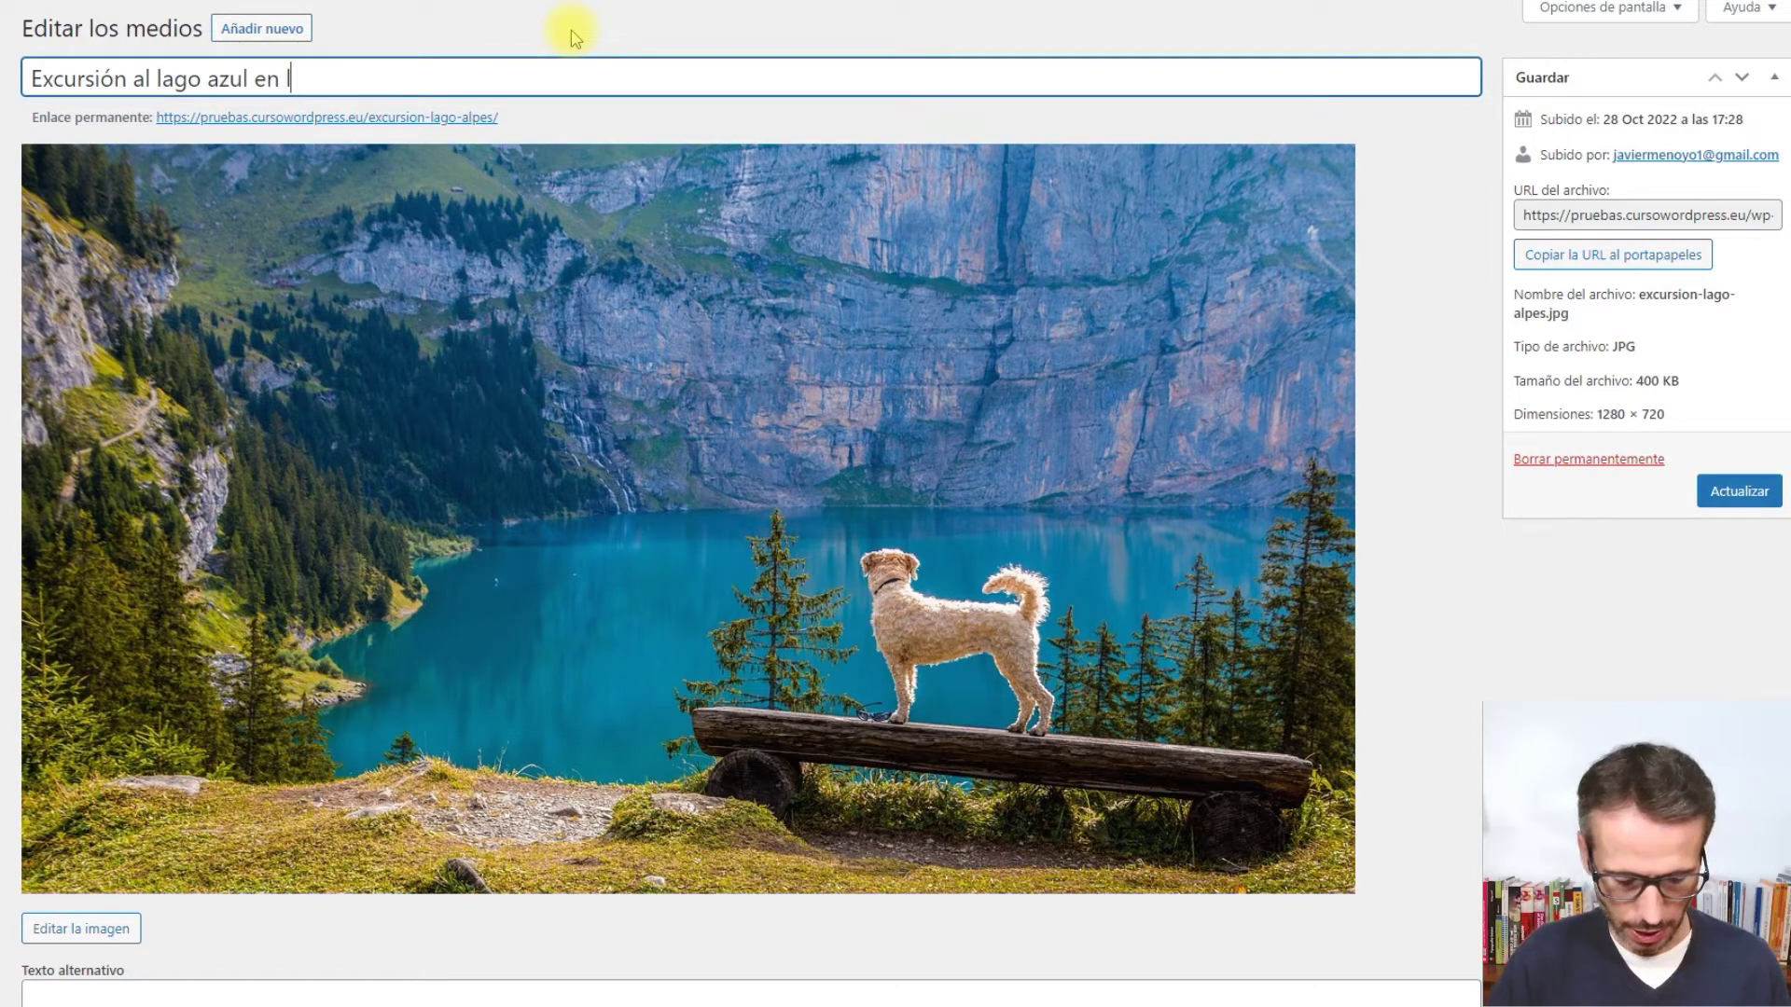
type("os Alpes")
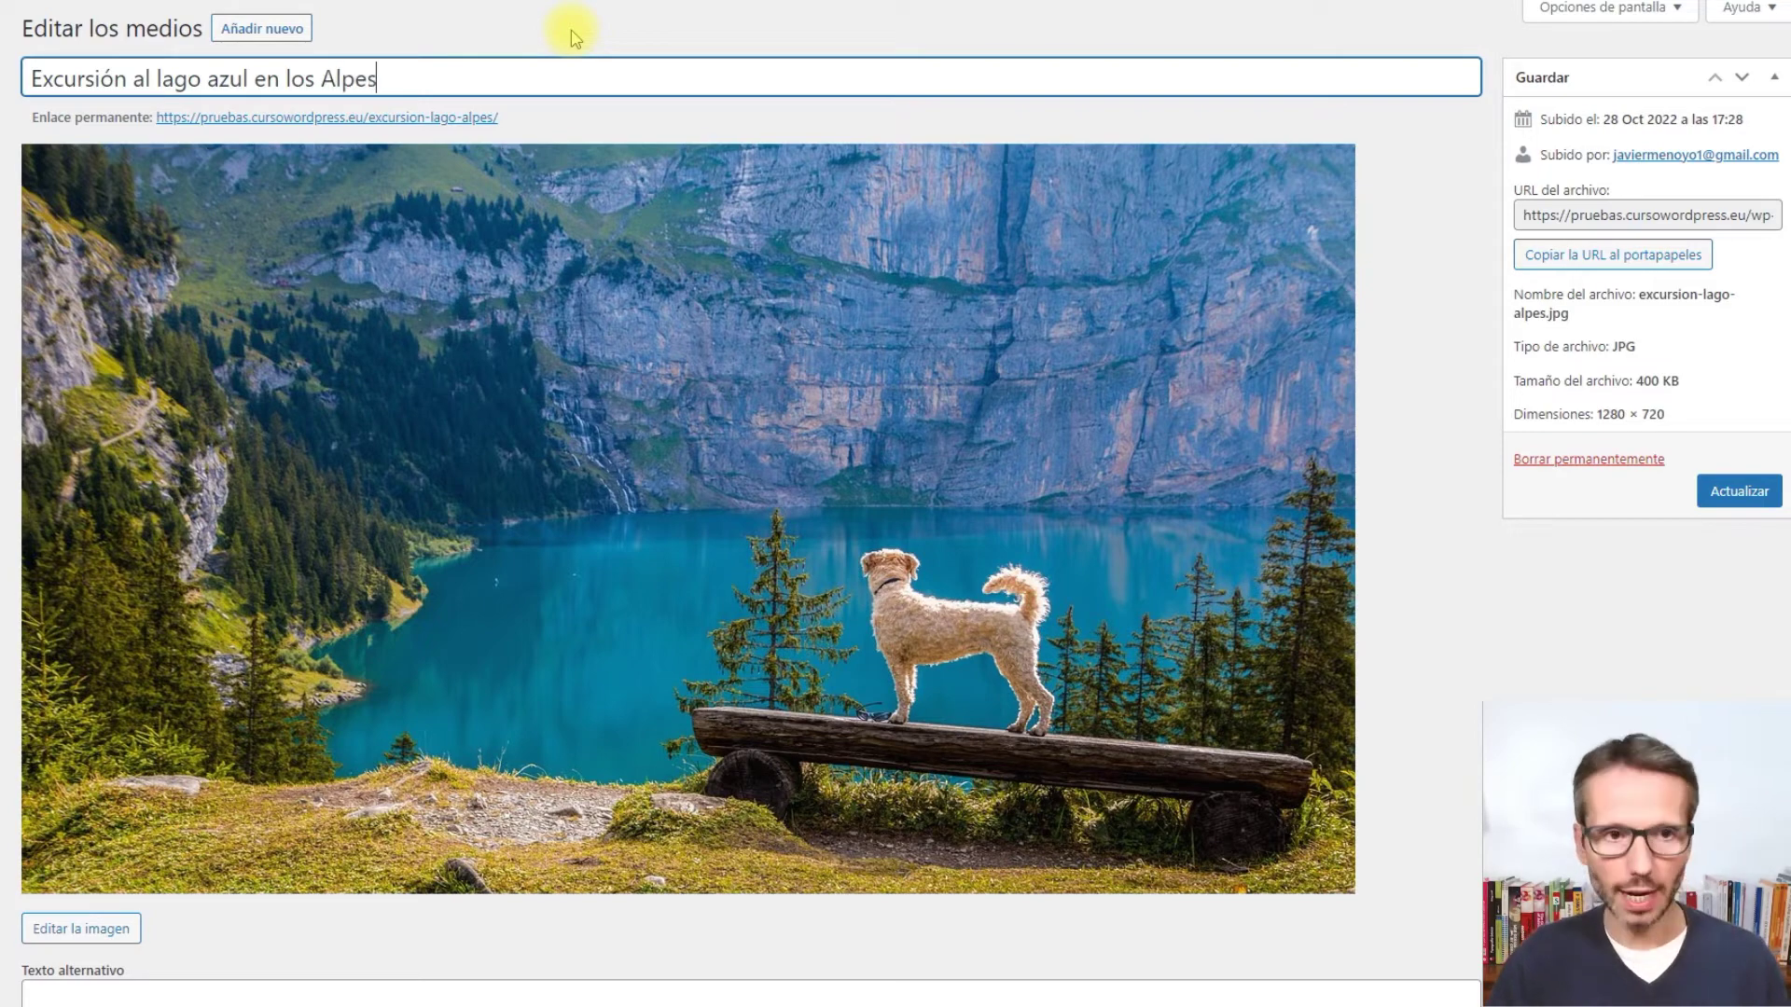
left_click(571, 37)
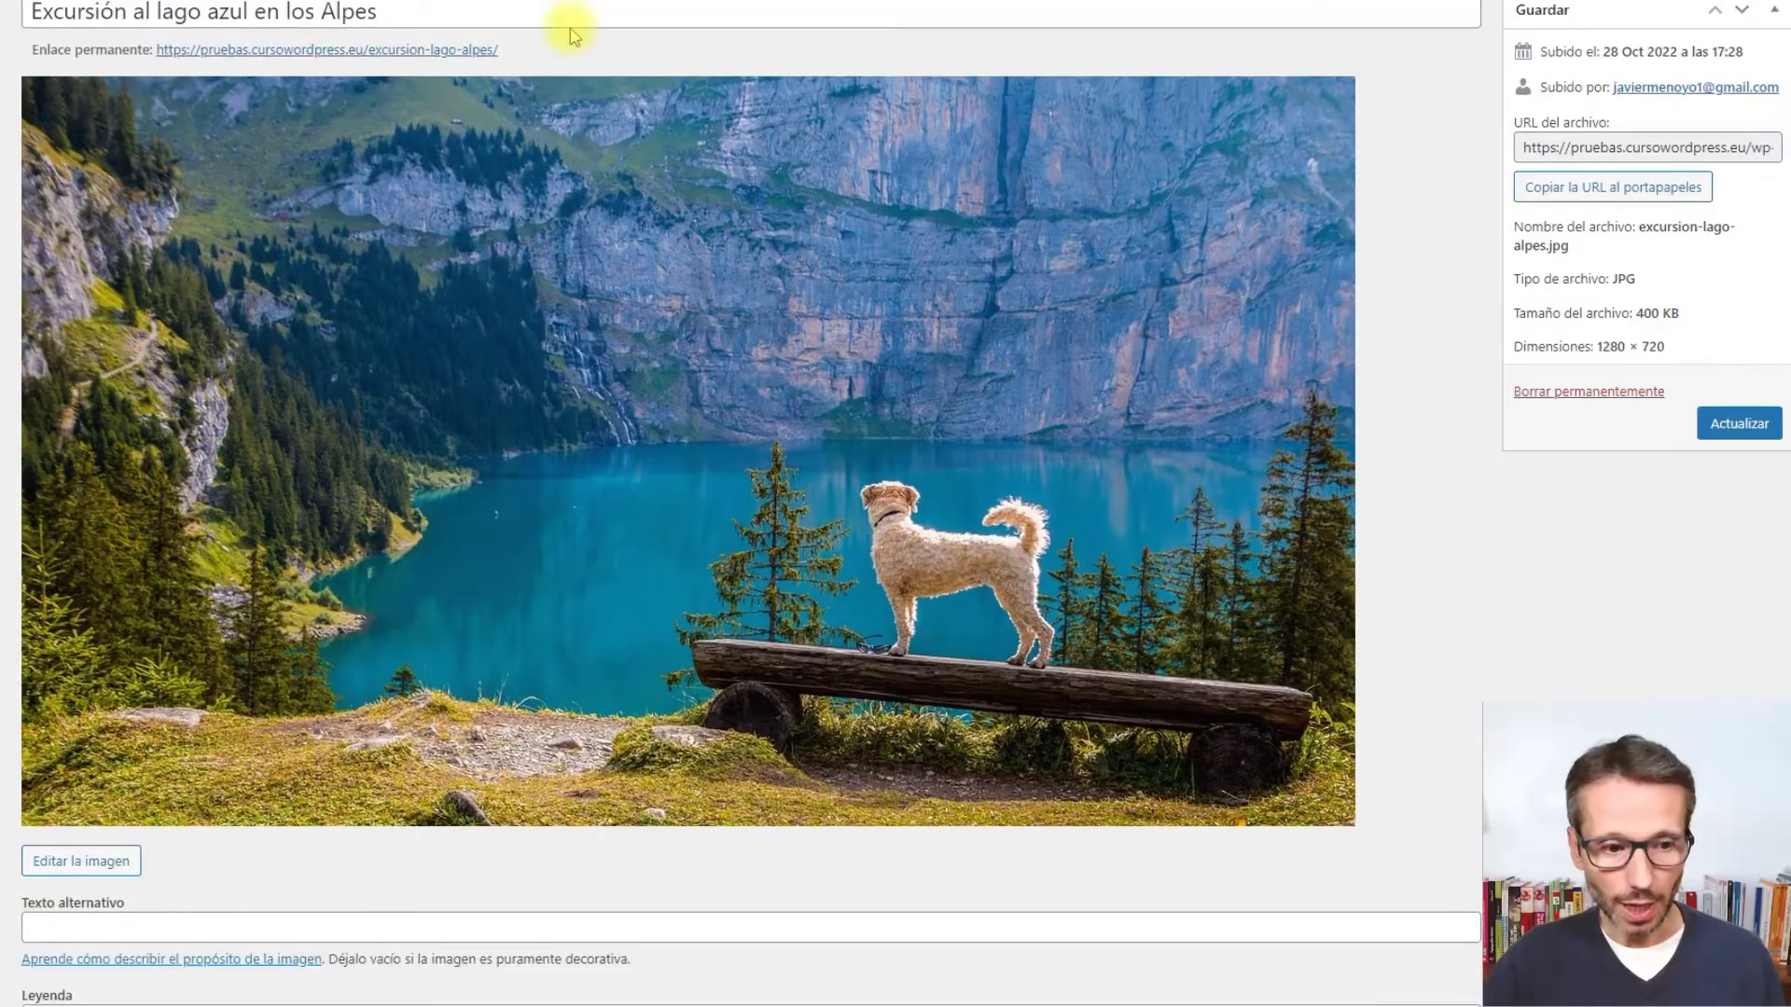
Enter "Panorámica del lago Azul en los Alpes fotografiada durante una excursión" as the image's alternative text.
scroll(570, 30, "down", 5)
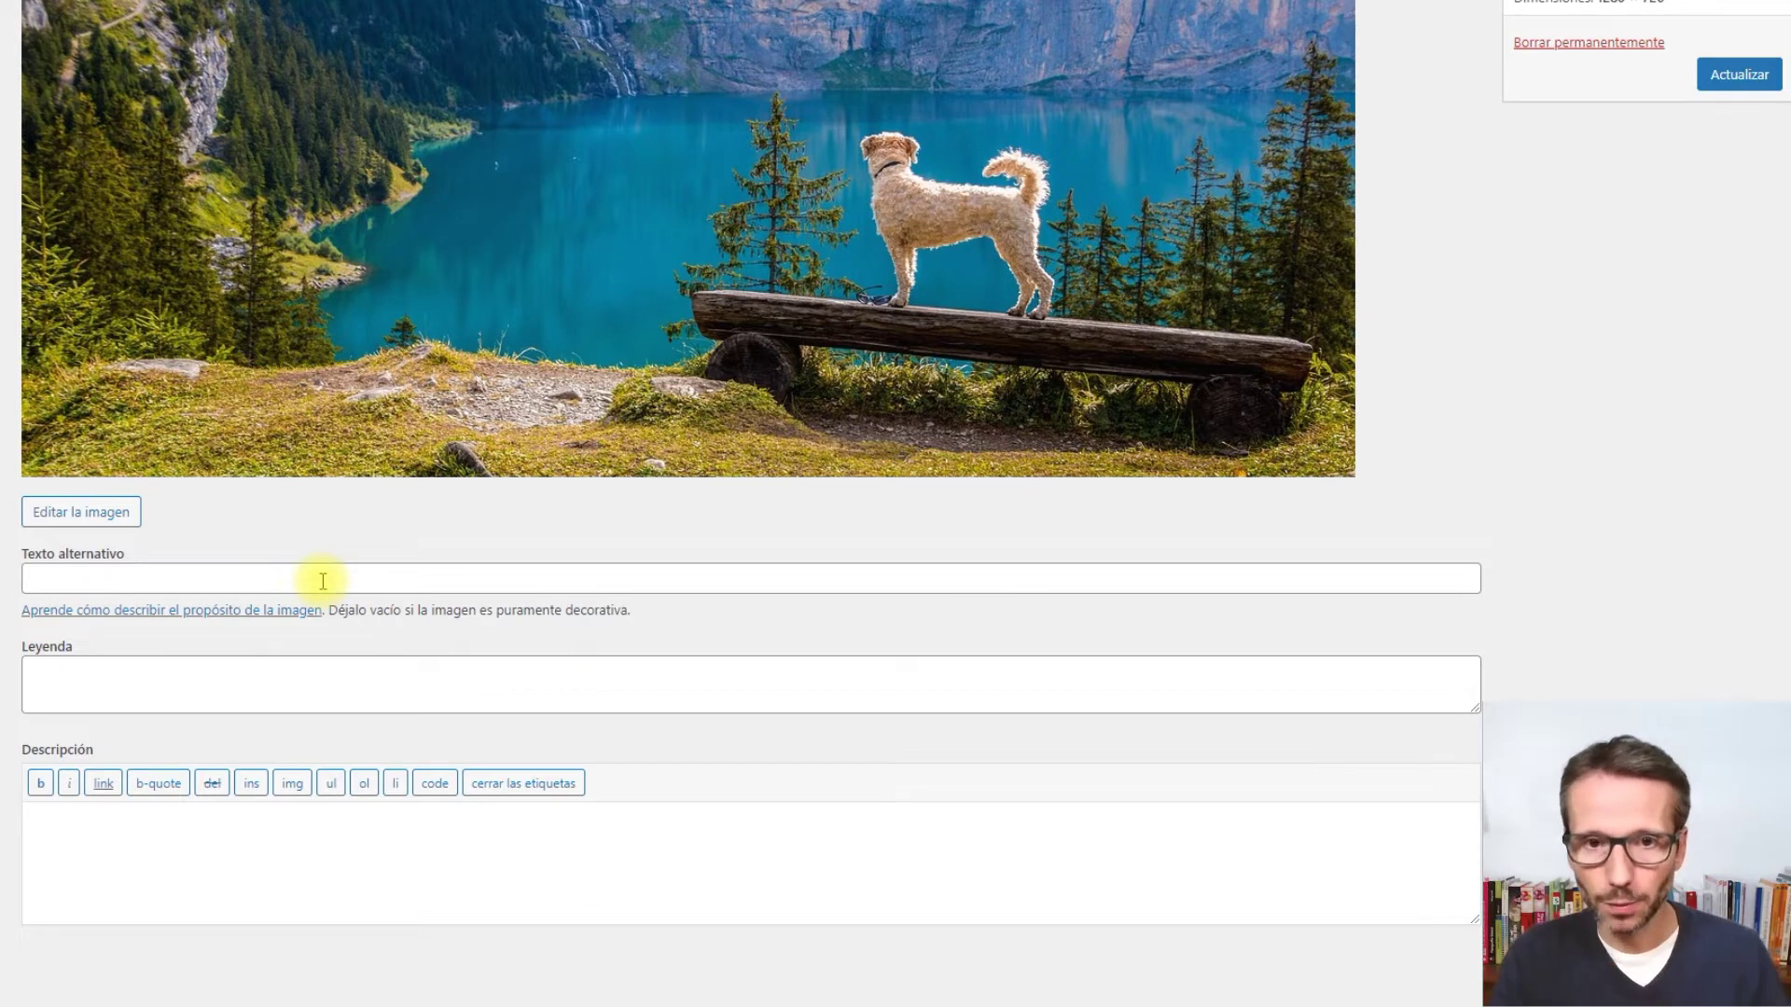
left_click(306, 573)
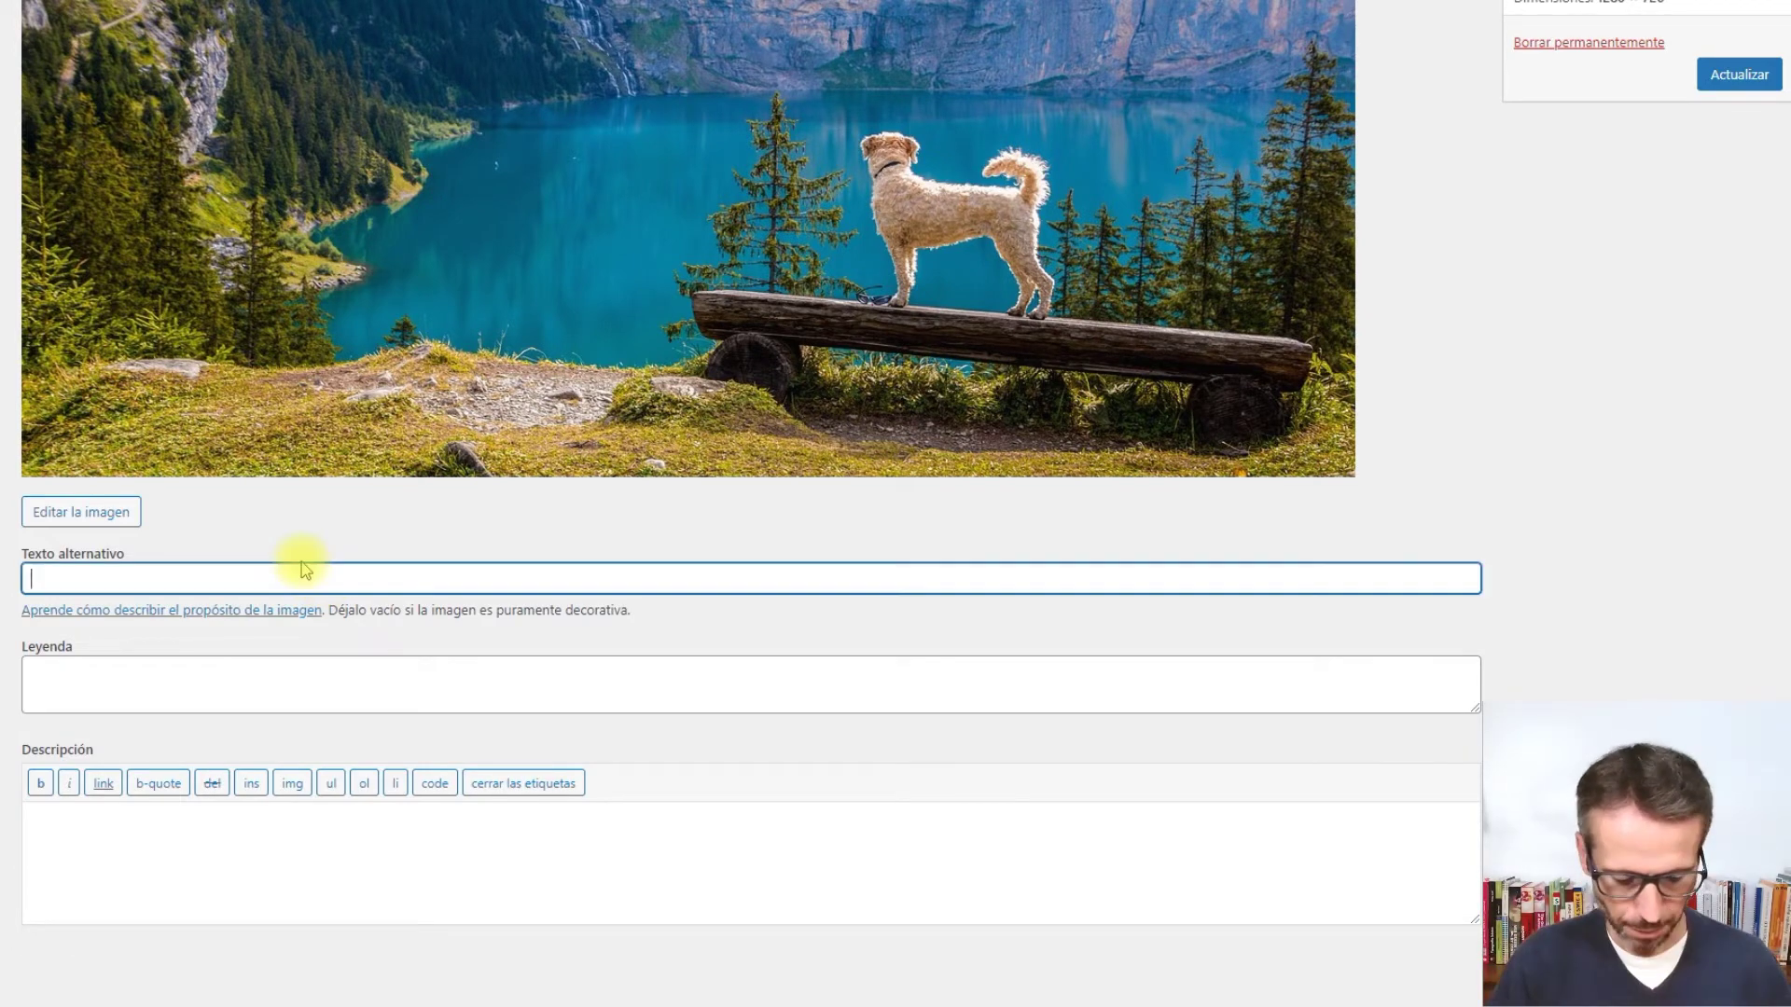
type("Panorámica del lago Azu")
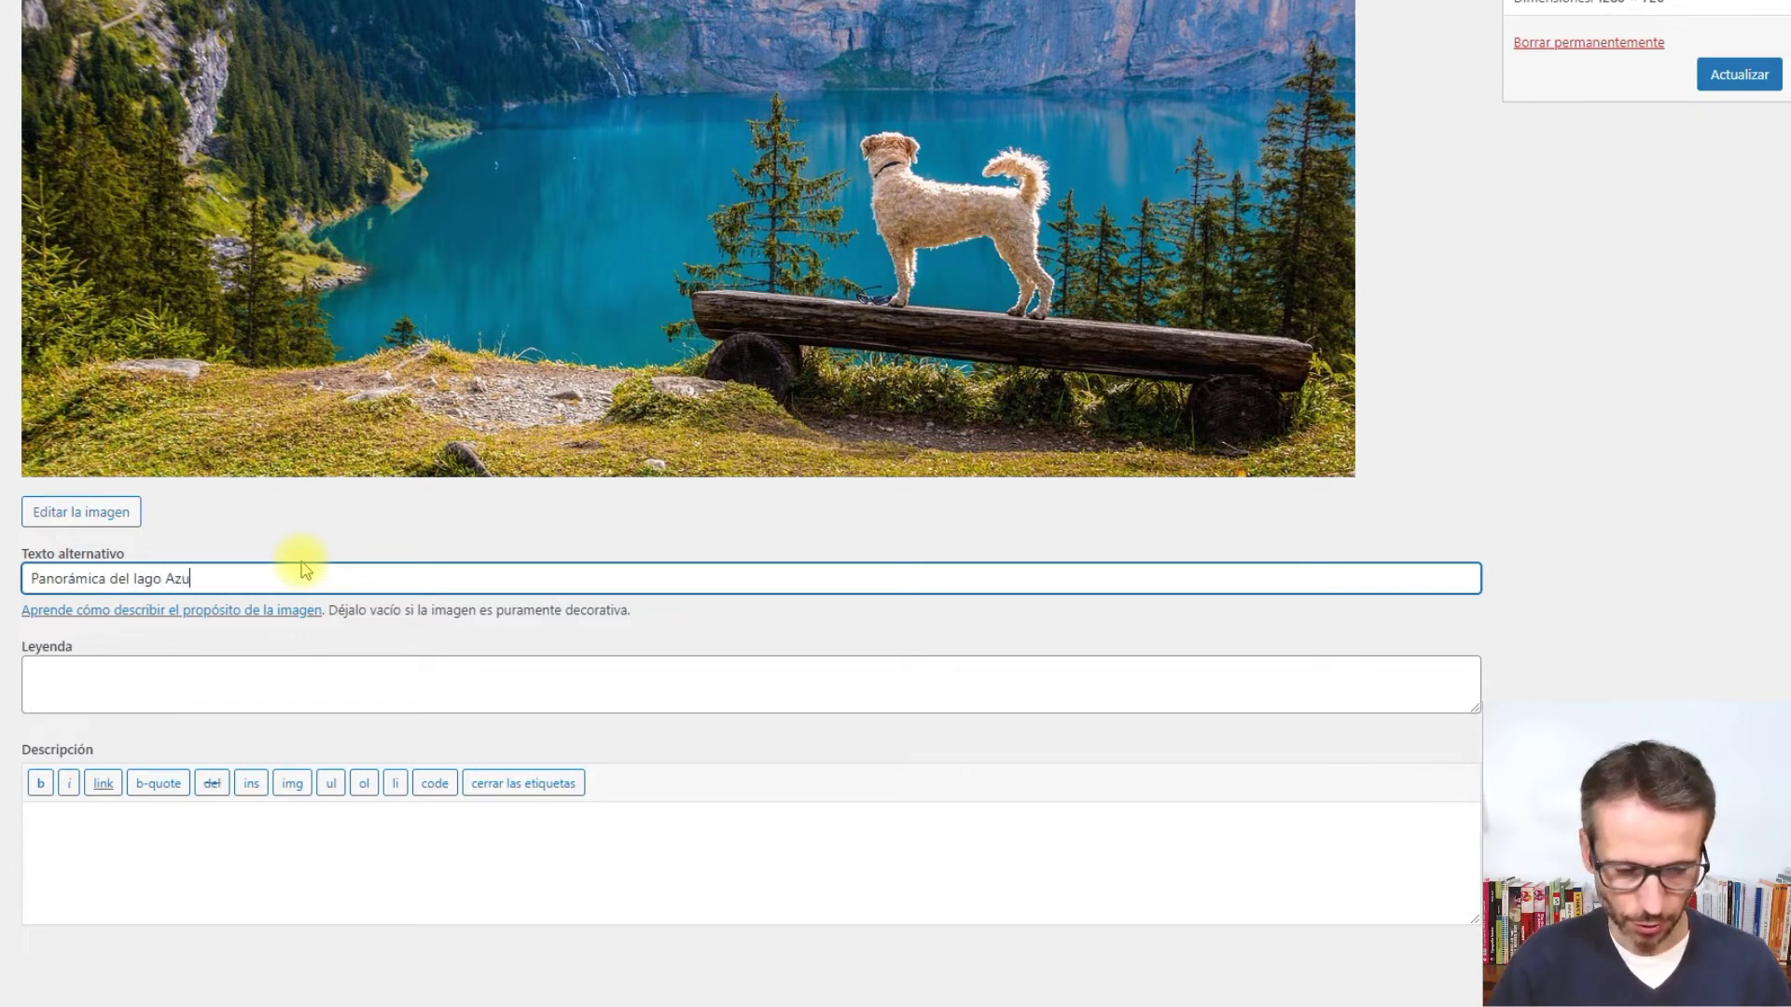
type("l en lo")
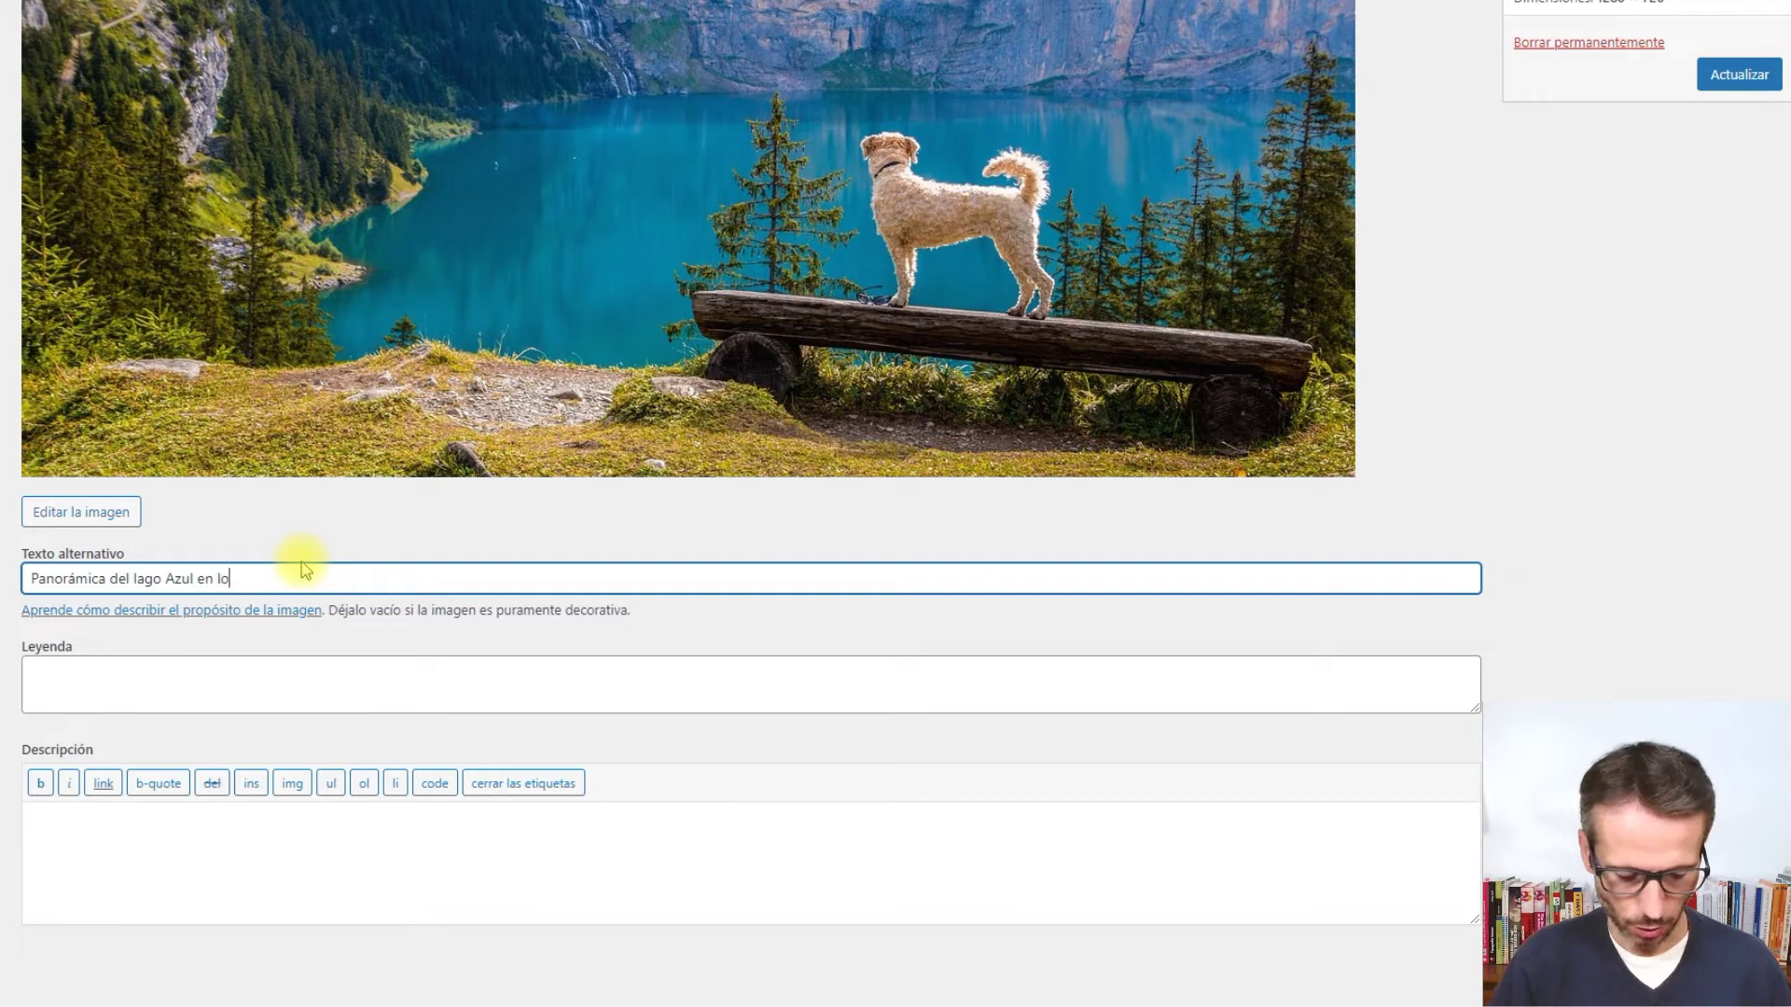
type("s Alpes")
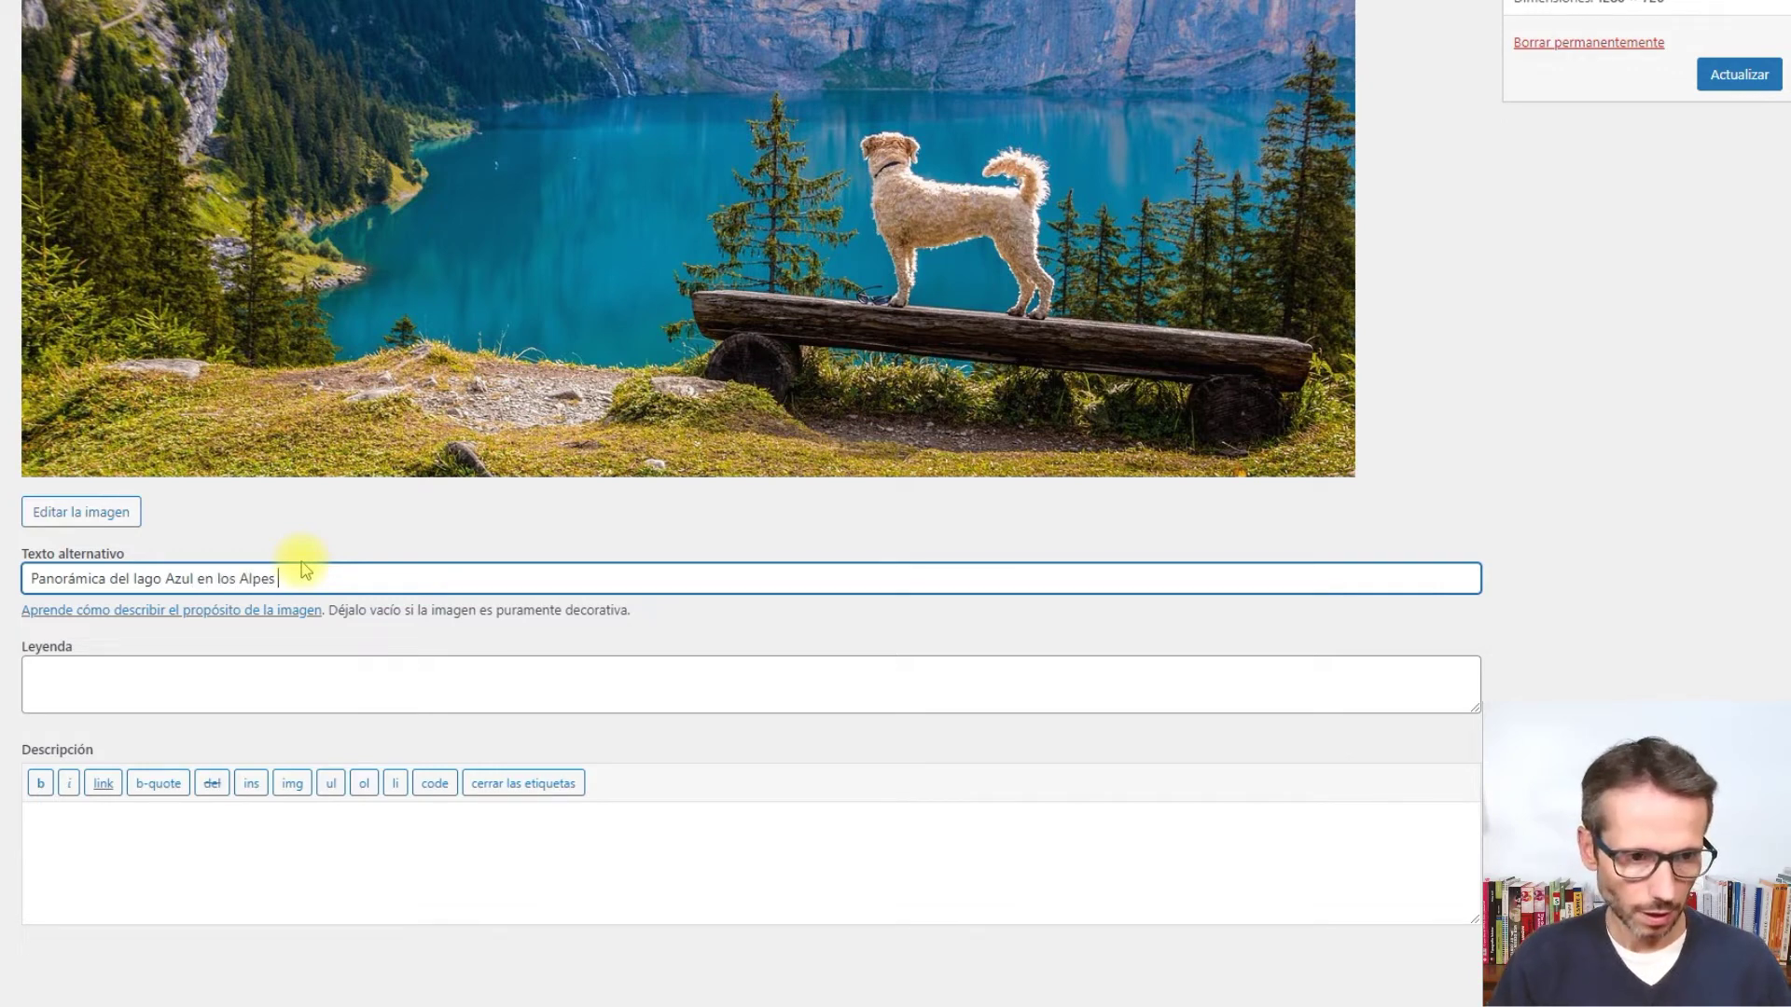
type(" fotograf")
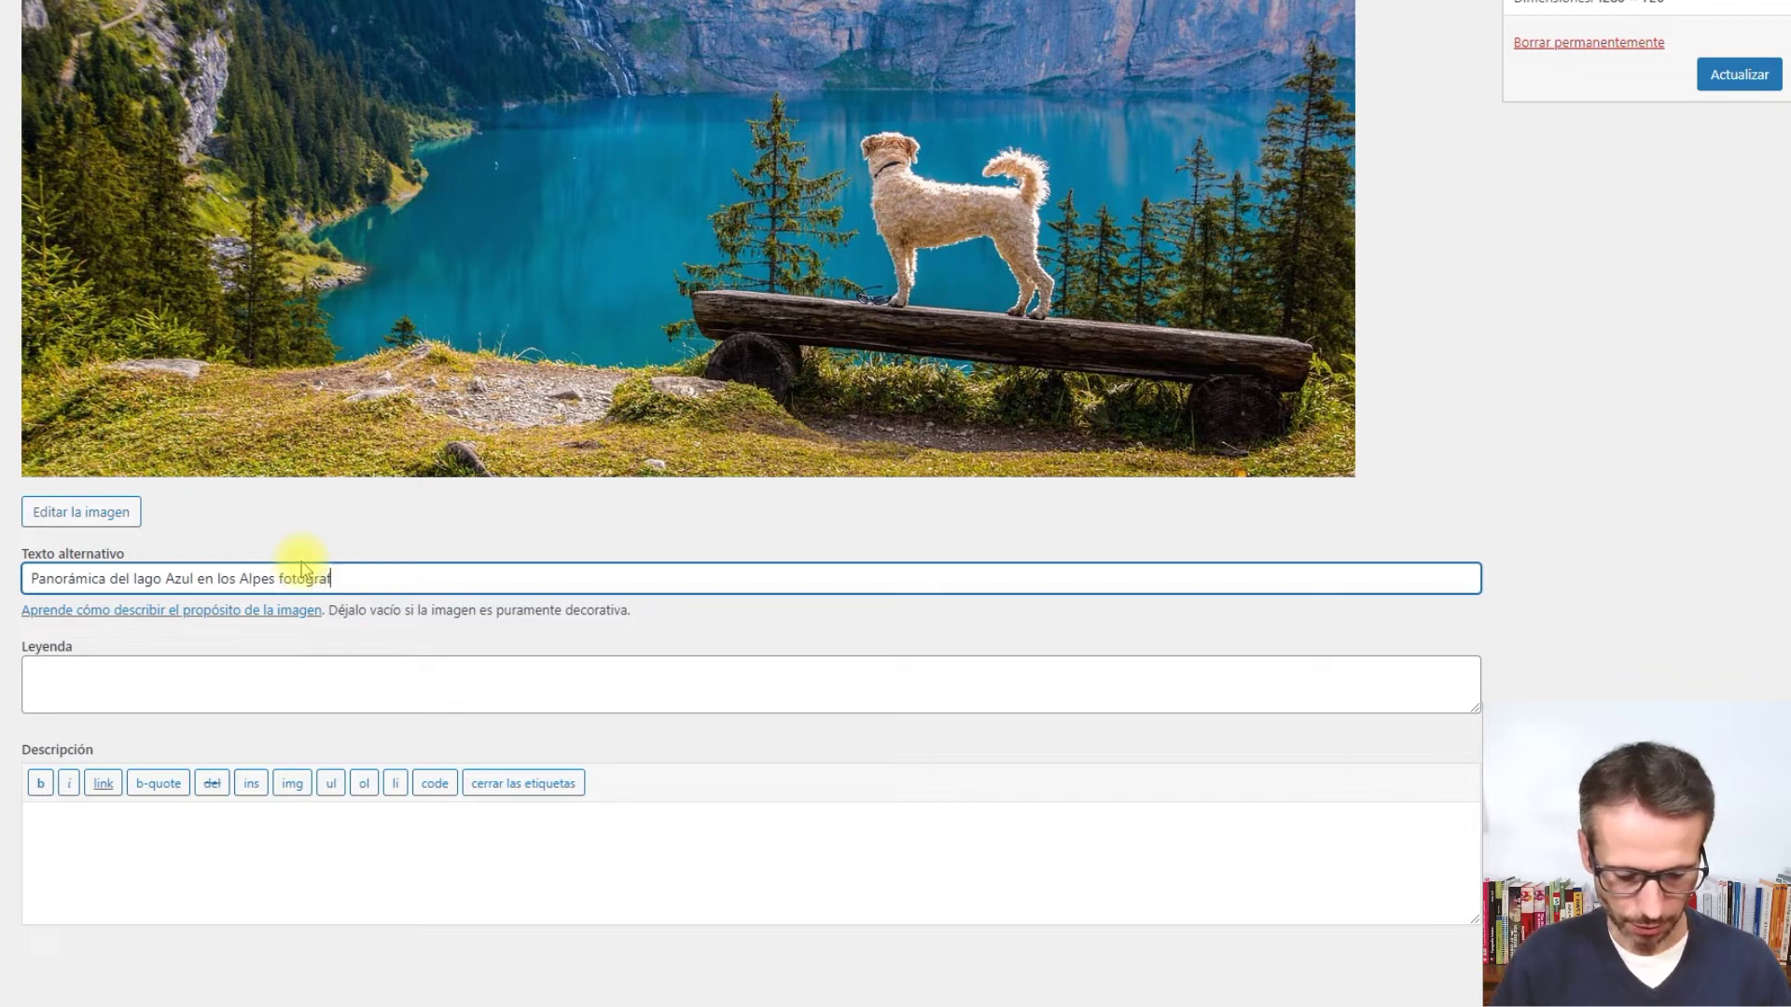
type("iada")
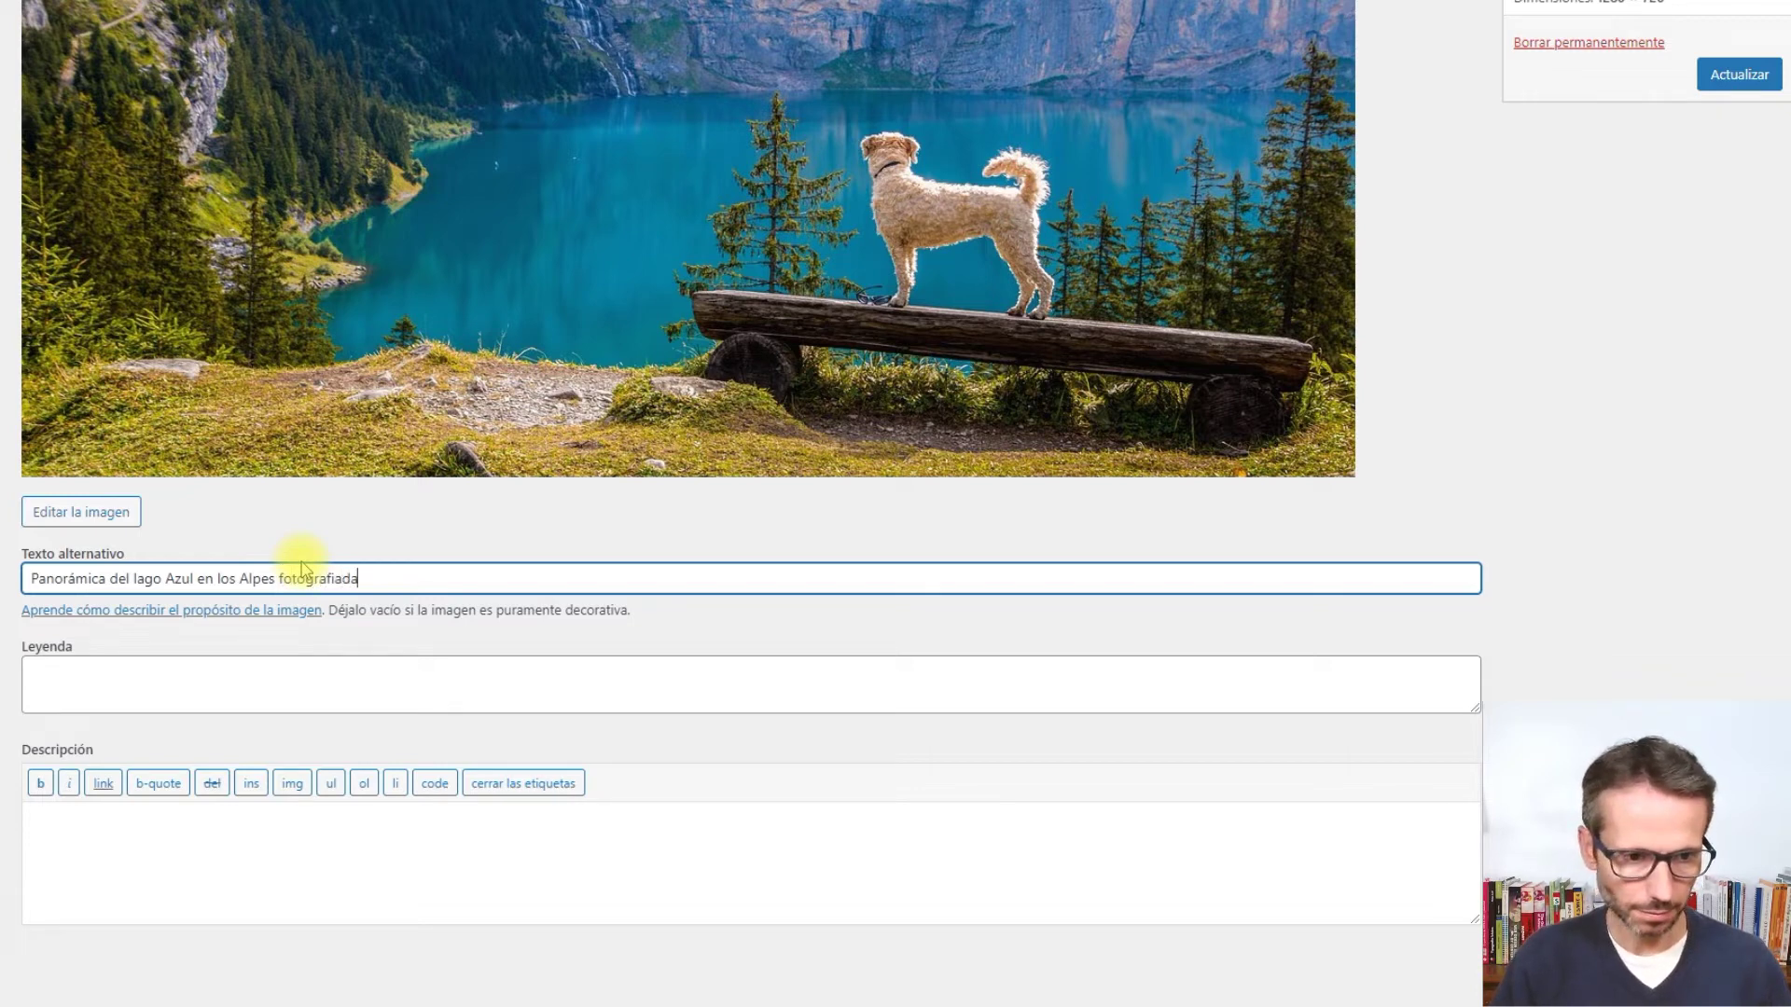
type(" durante ")
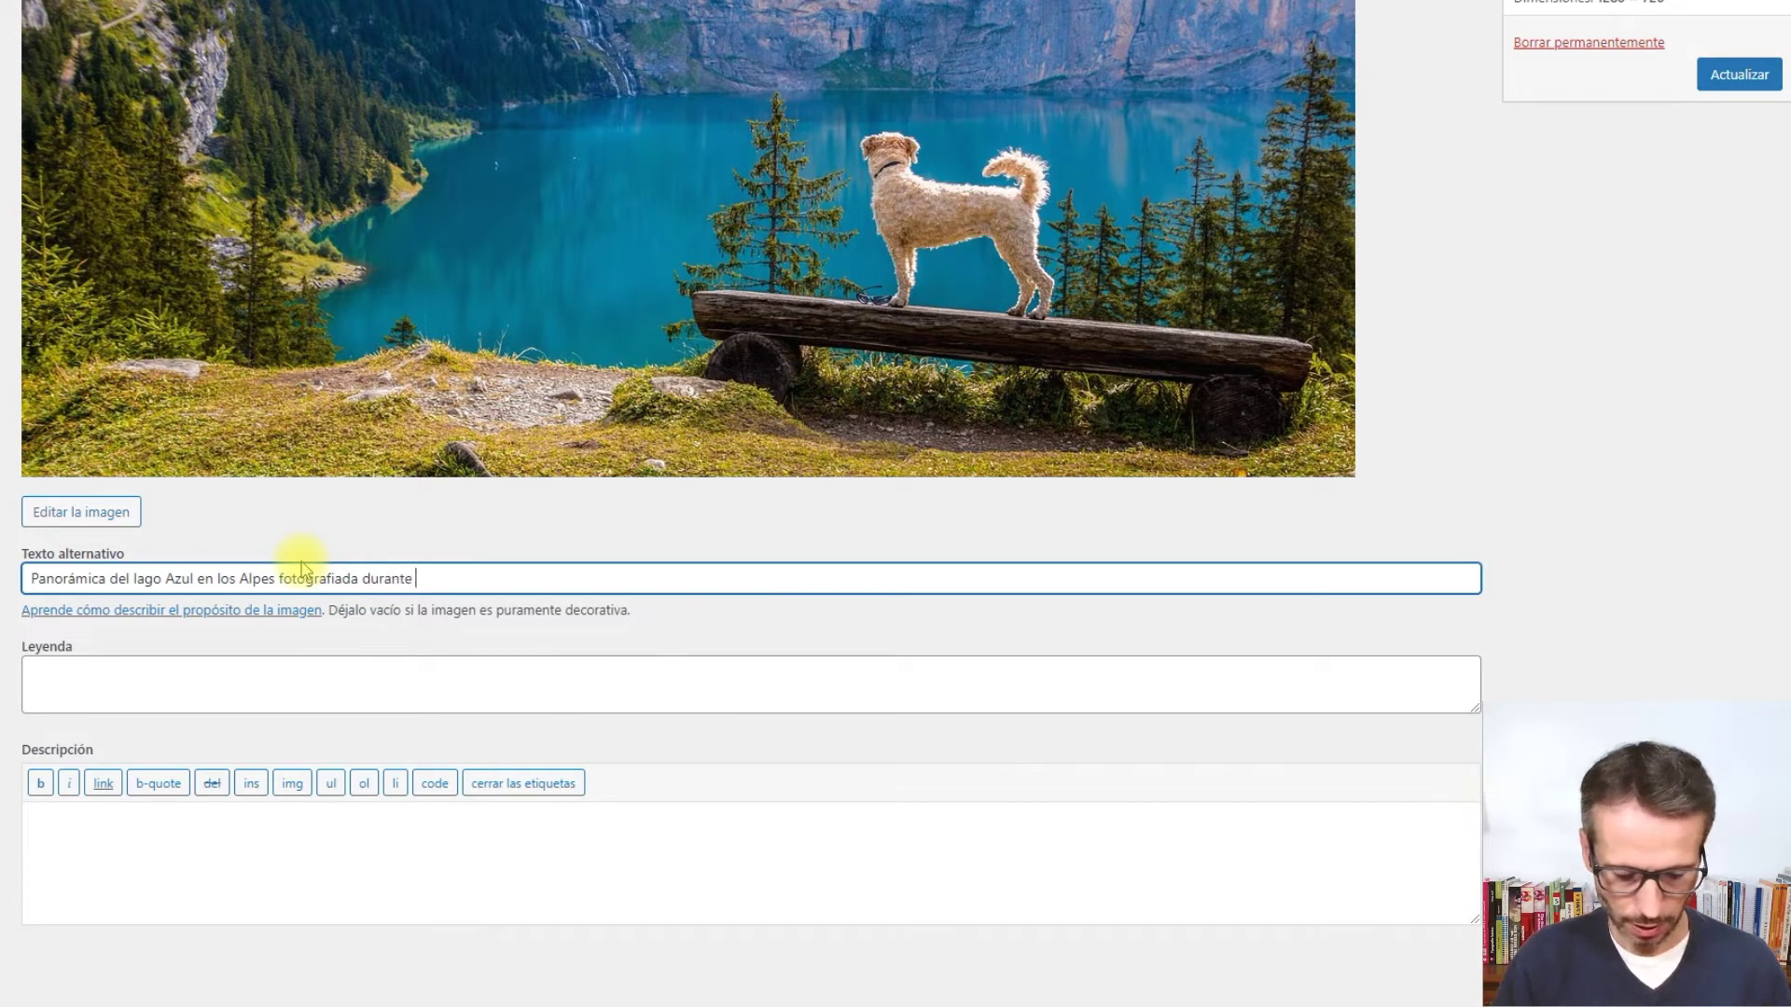
type("una e")
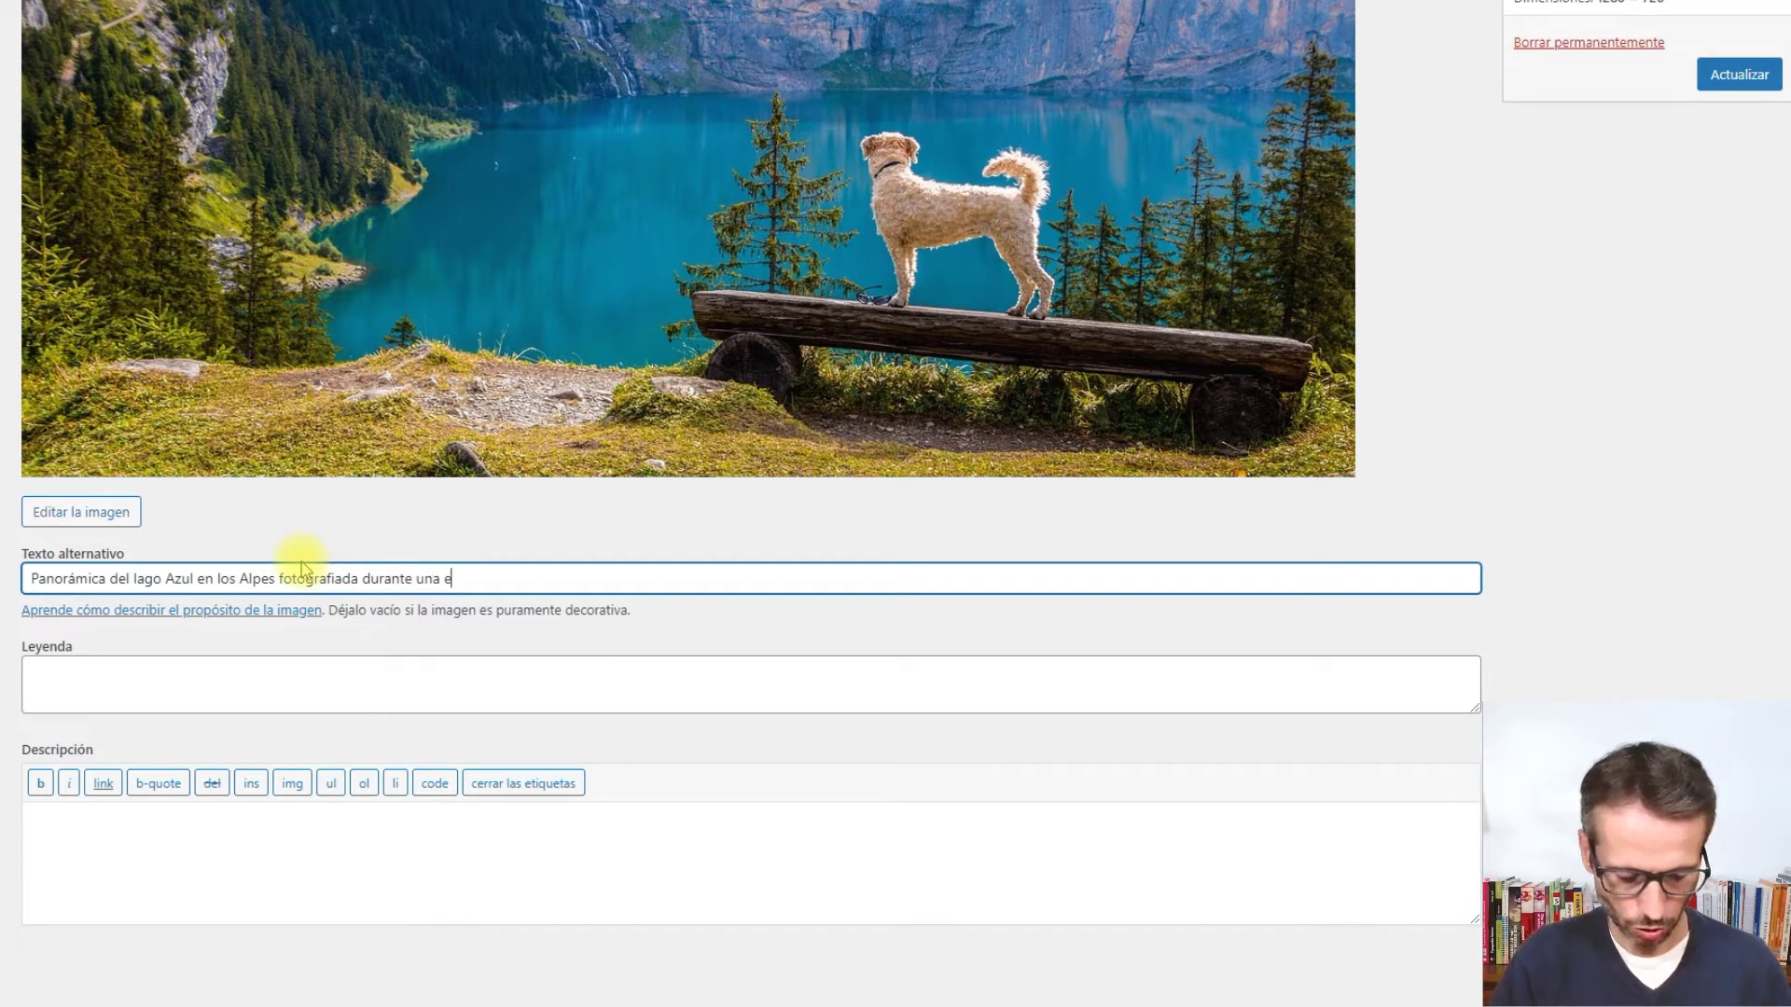
type("xcursión")
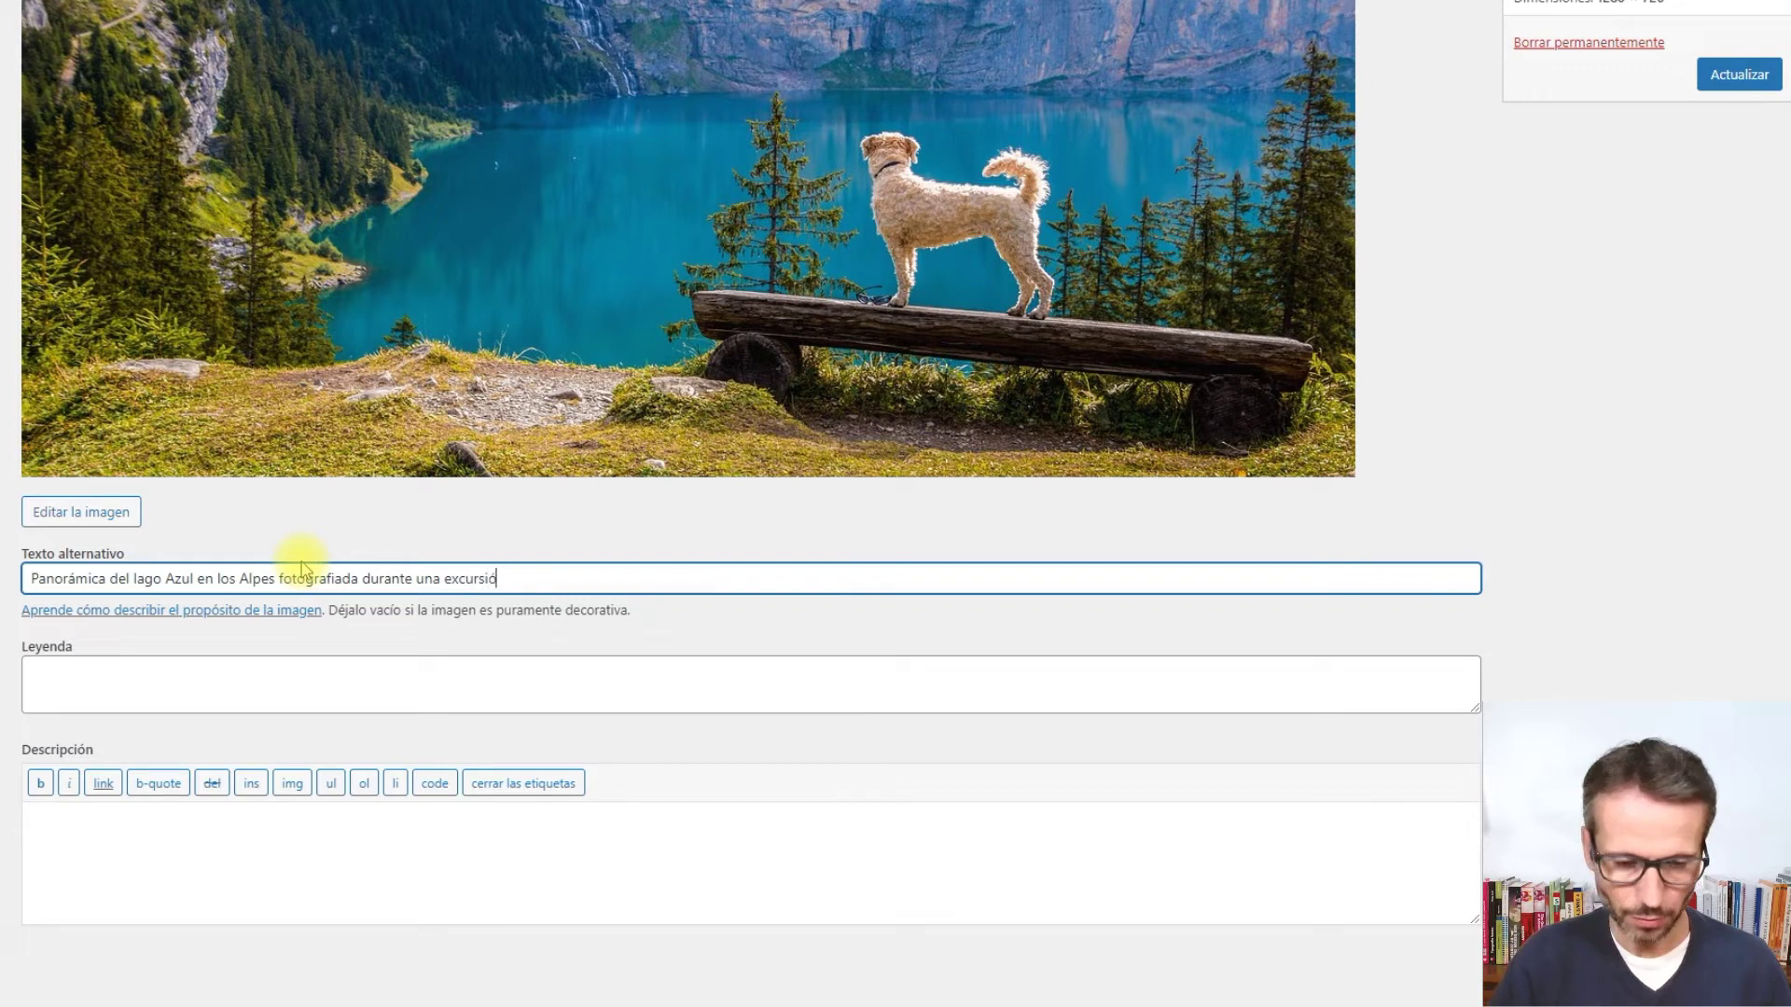
left_click(599, 536)
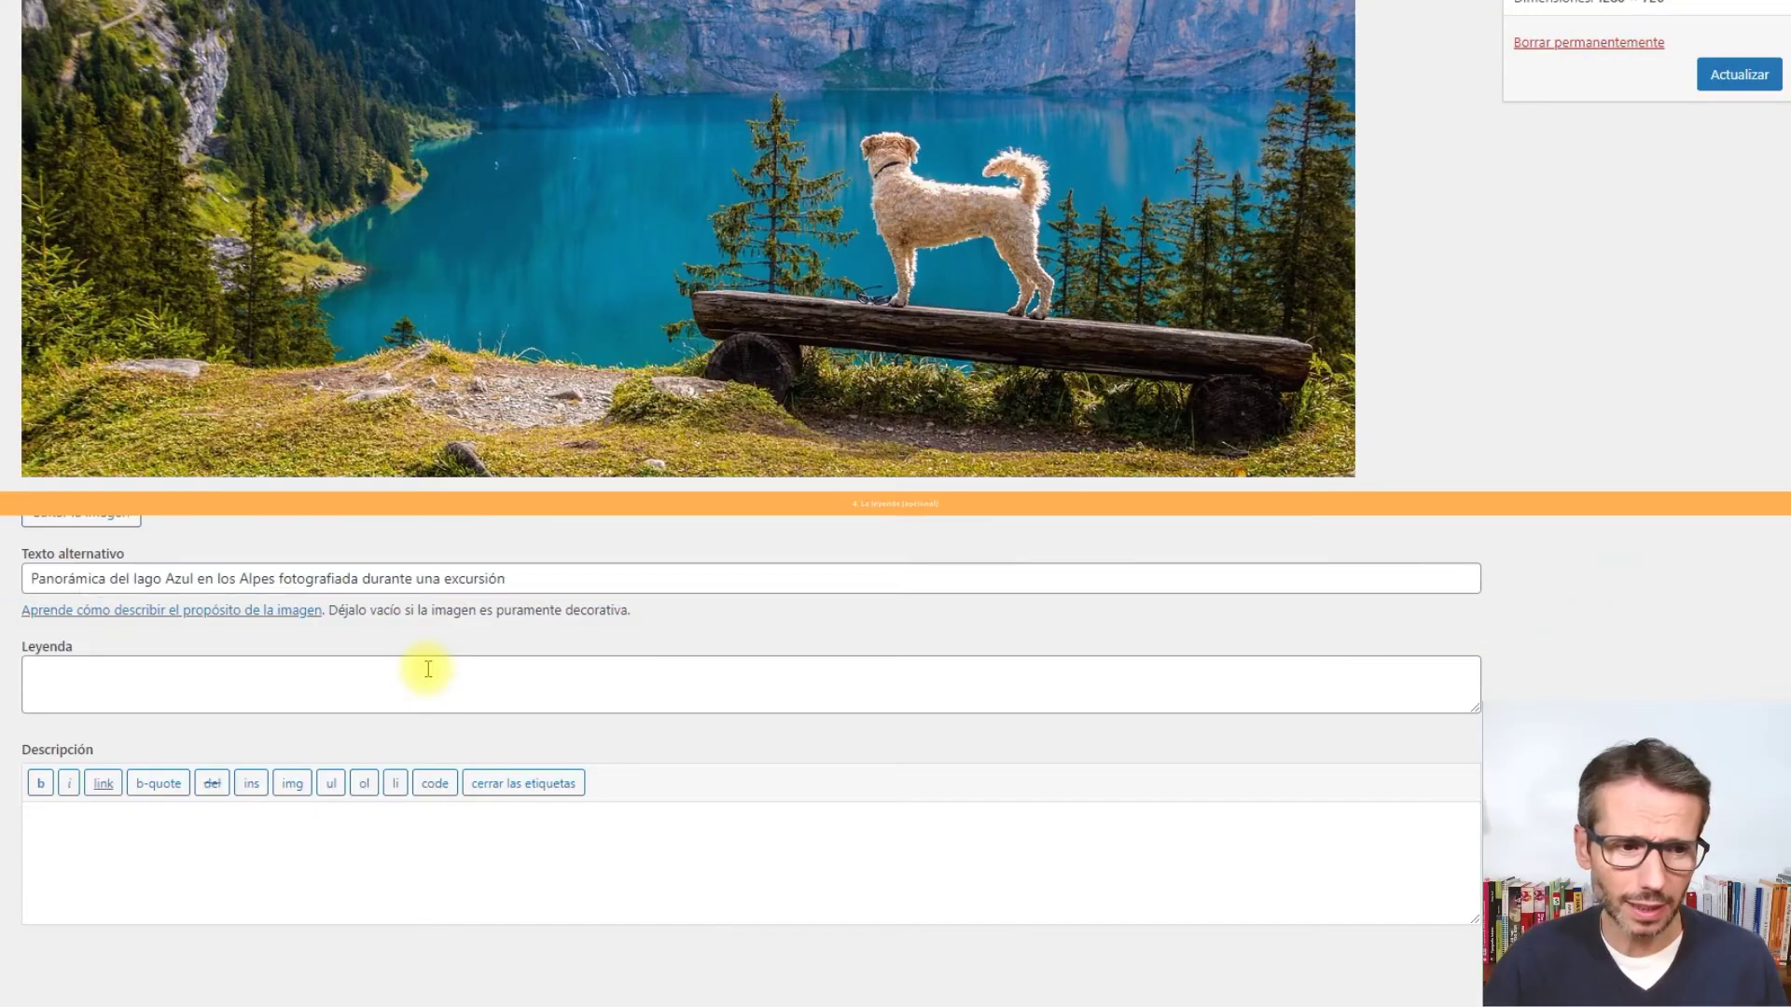
left_click(428, 669)
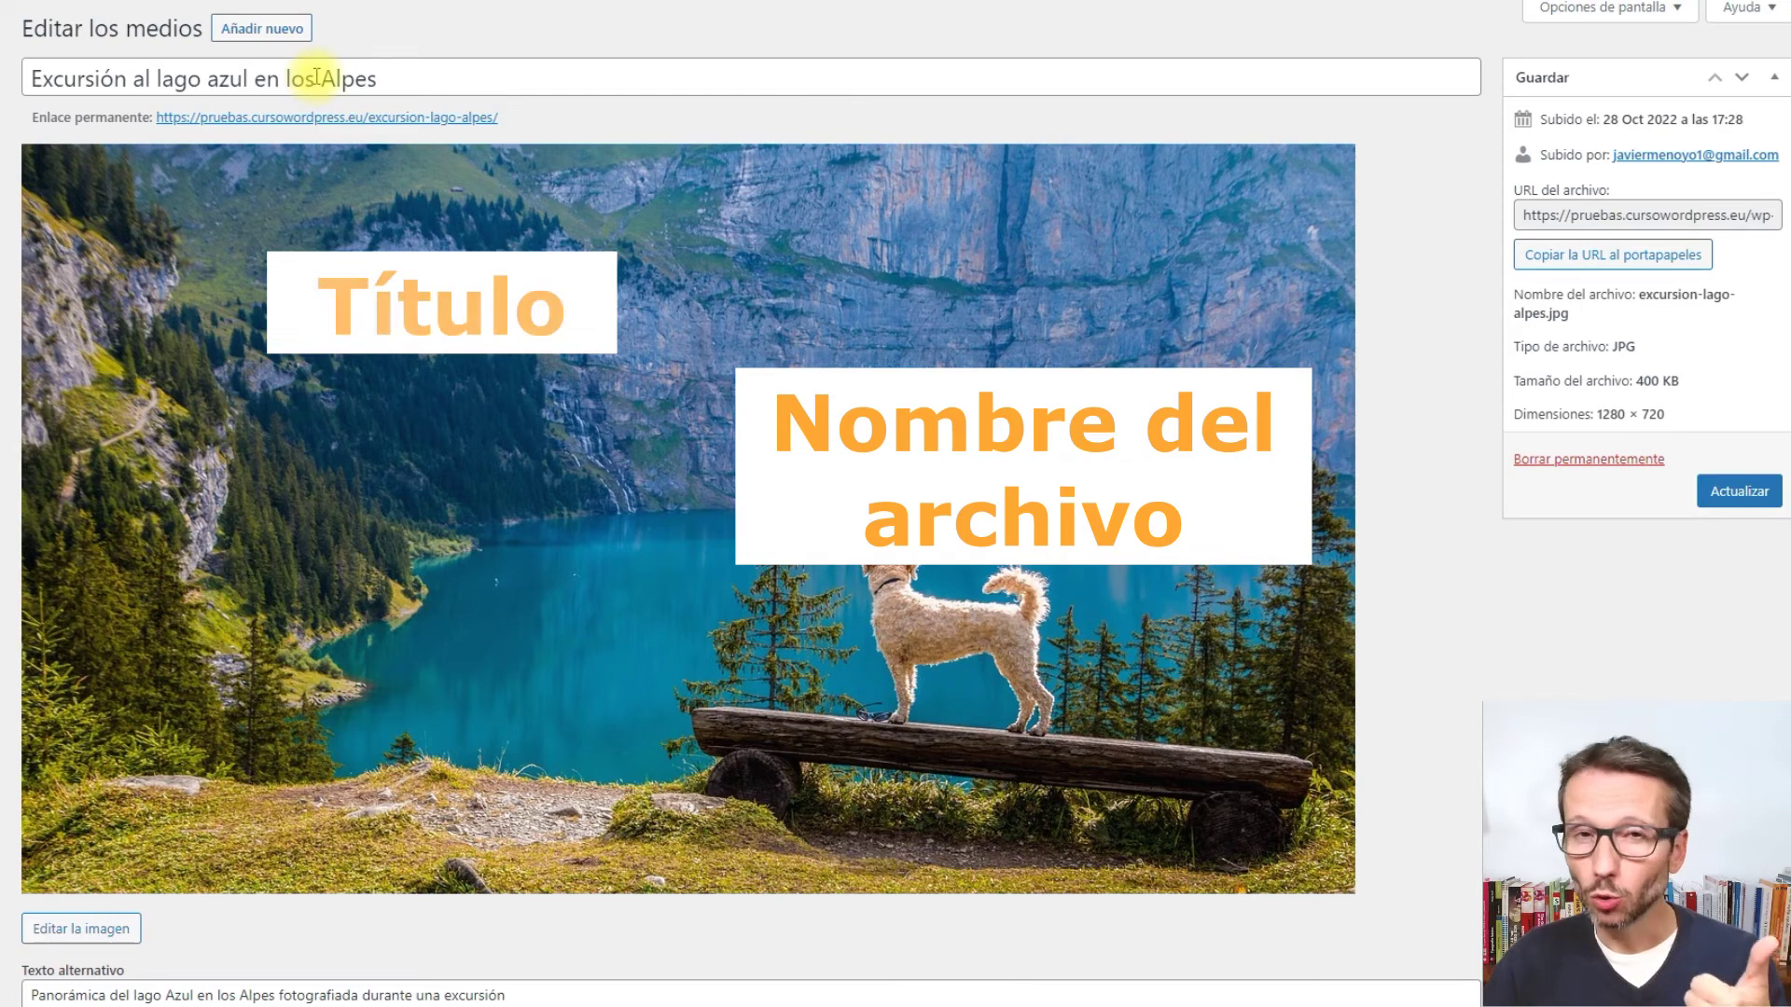
key("Tab")
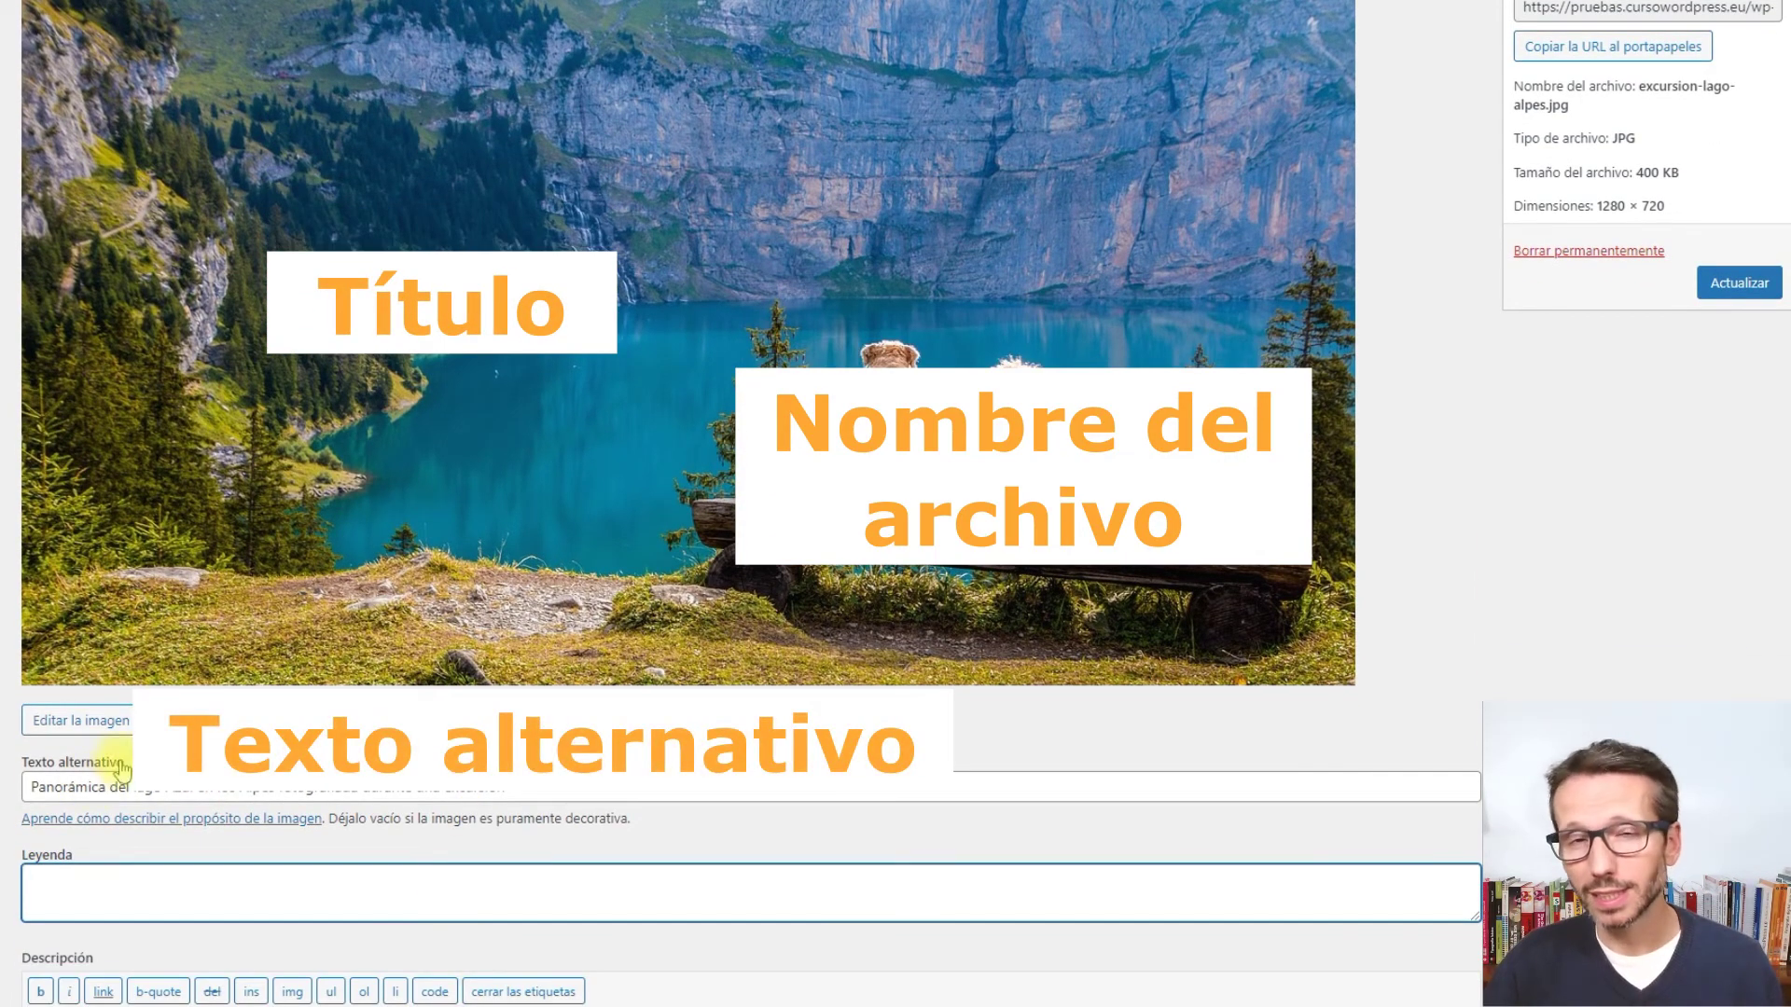
scroll(231, 630, "up", 2)
scroll(231, 630, "up", 1)
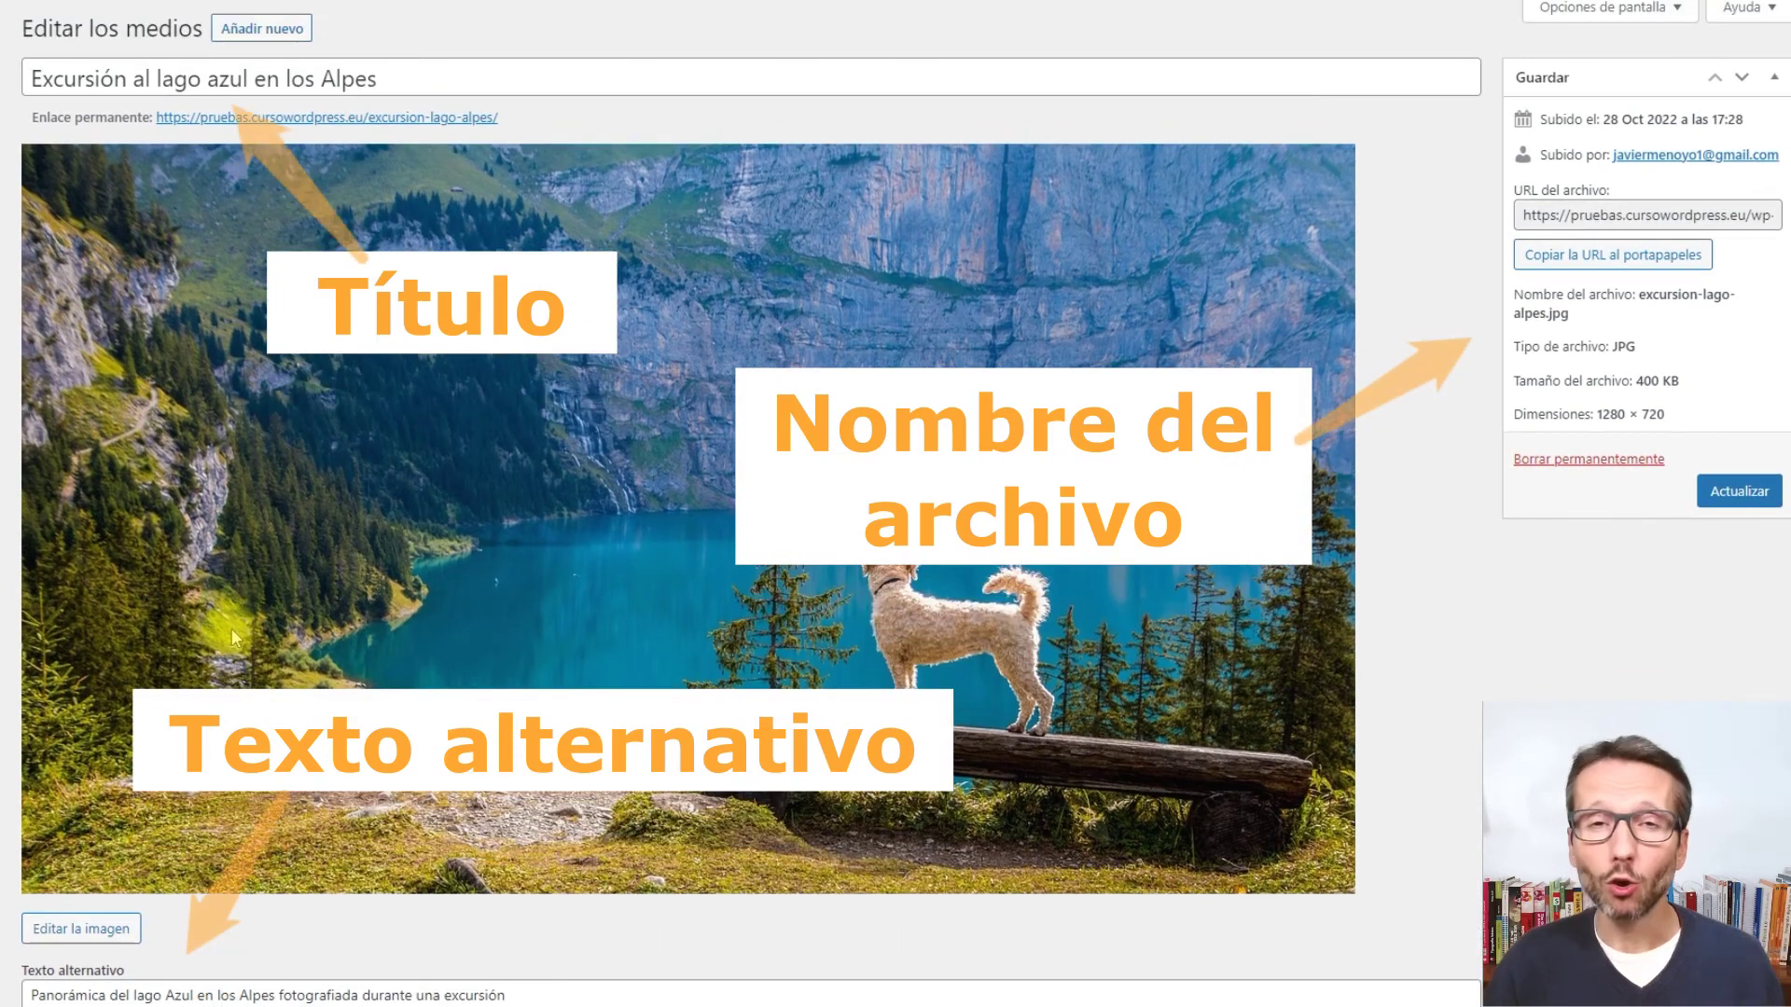